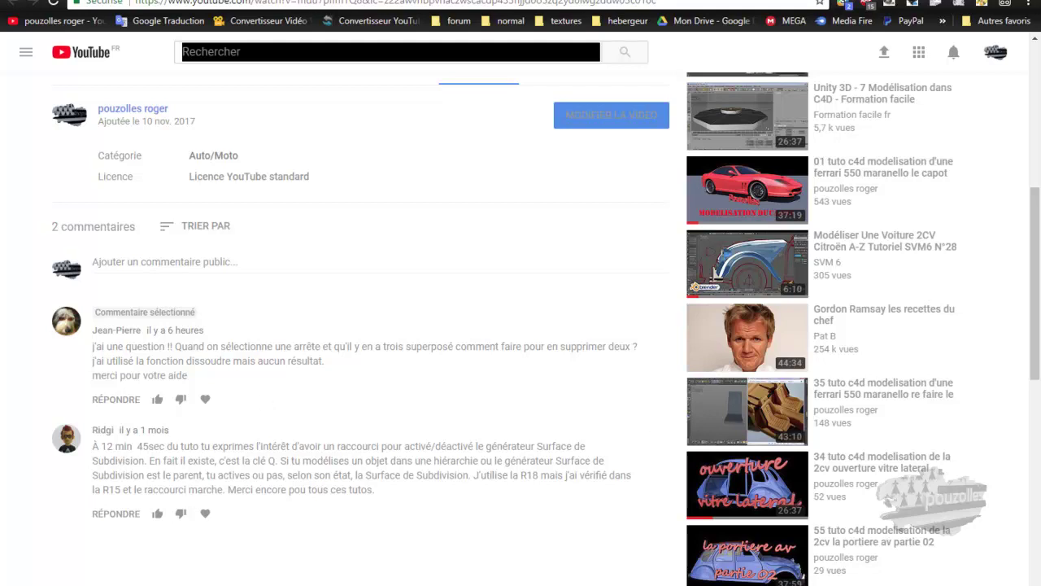
# - Switch to Cinema 4D and activate edge mode on the Cube object
pyautogui.moveTo(122, 585)
pyautogui.click(133, 562)
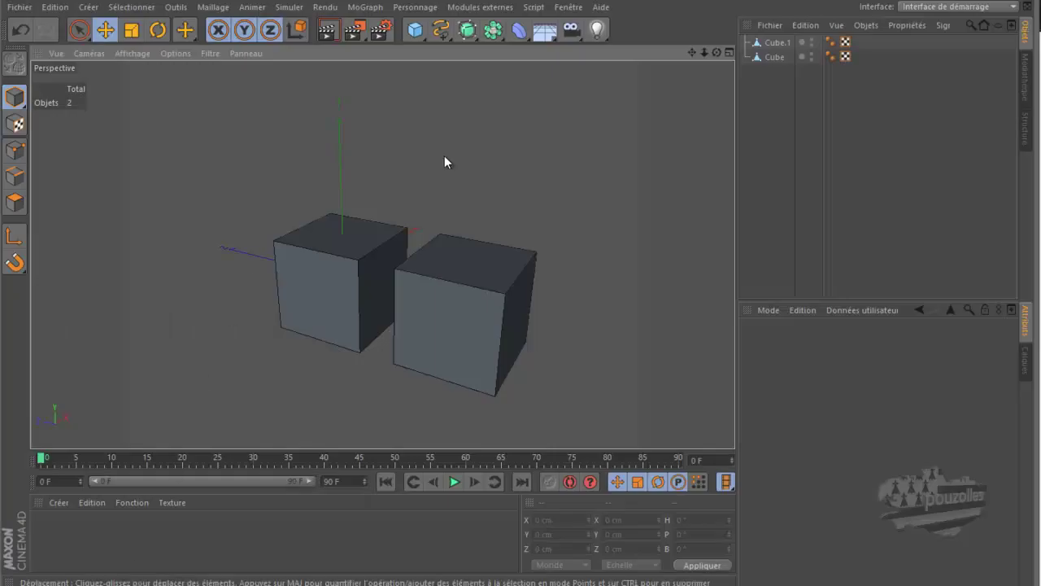
pyautogui.moveTo(691, 54); pyautogui.dragTo(522, 281)
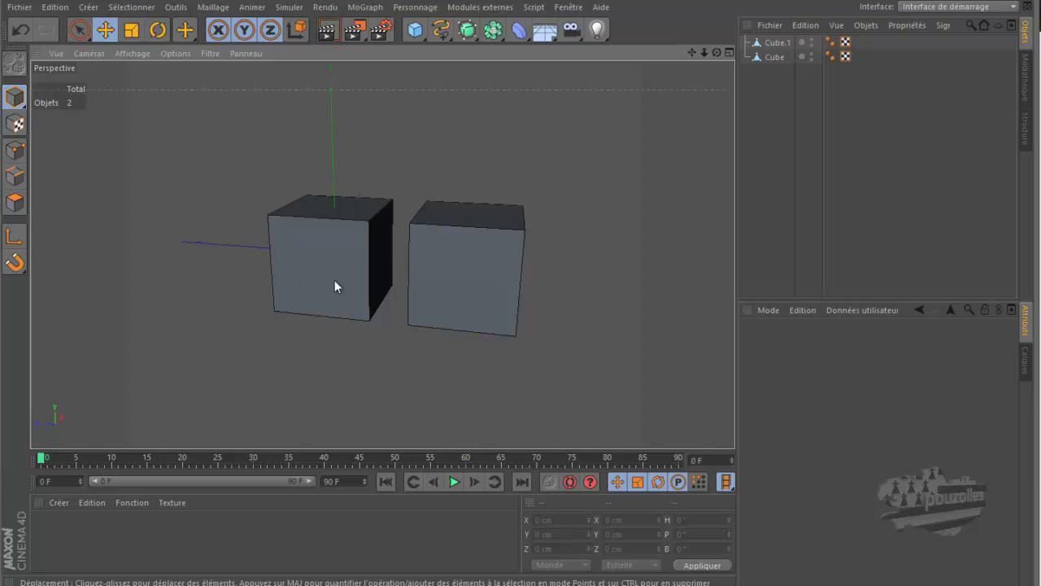
pyautogui.click(15, 175)
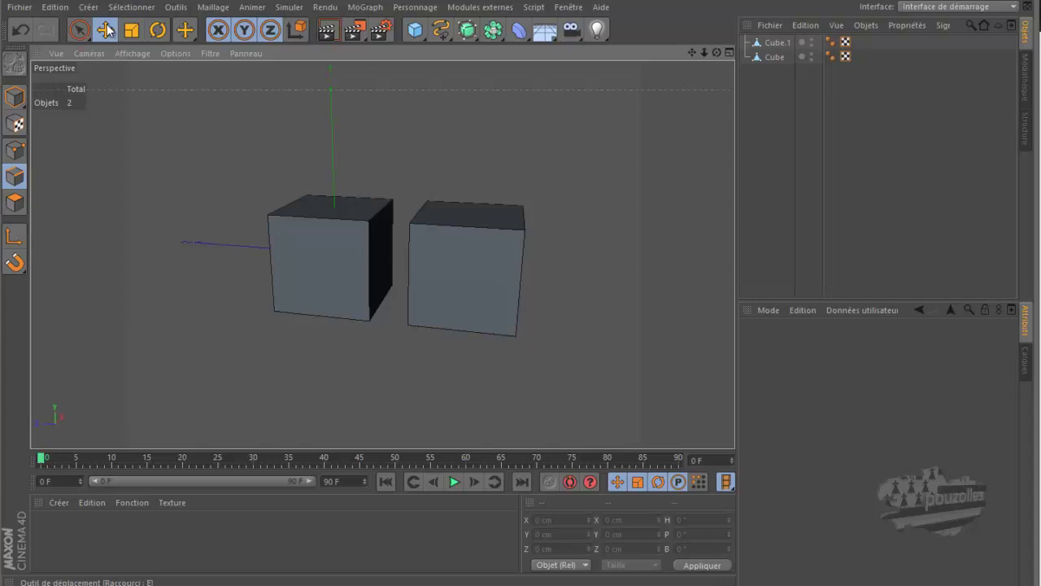
pyautogui.click(788, 41)
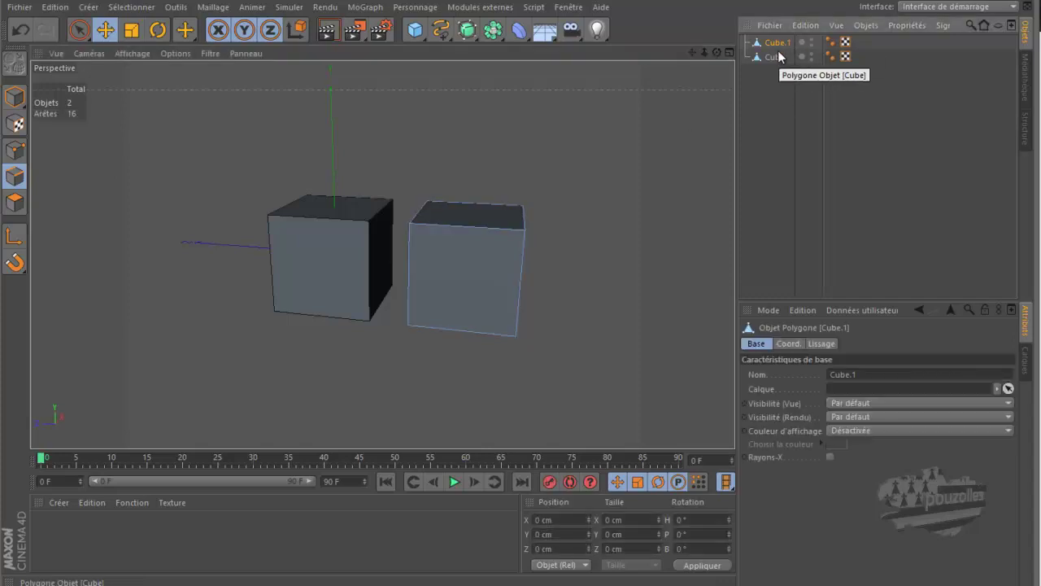
pyautogui.click(774, 57)
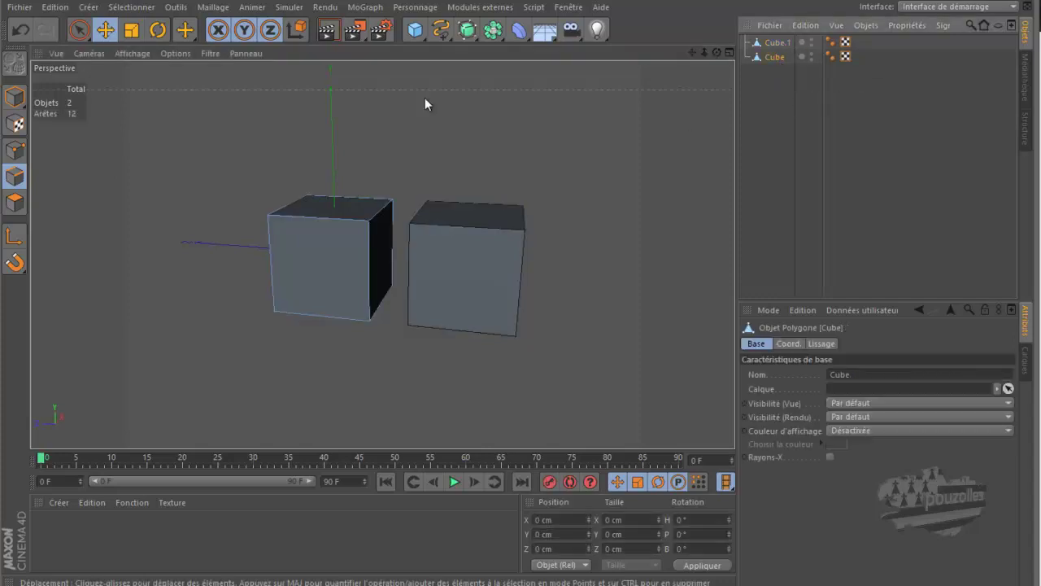
# - Try dissolving the lower front edge of Cube, inspect the affected faces, and undo the dissolve
pyautogui.click(302, 313)
pyautogui.rightClick(157, 145)
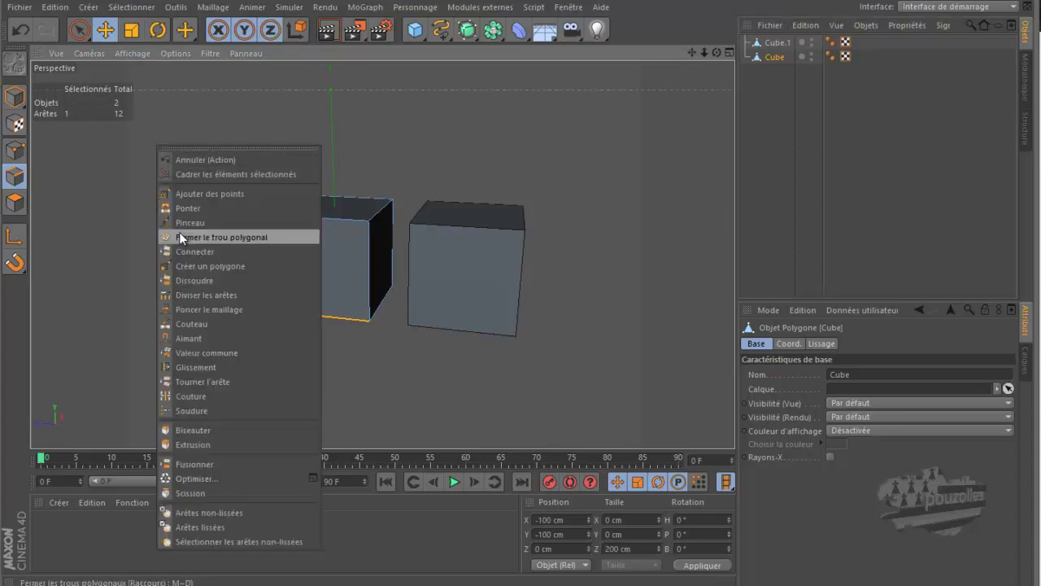
pyautogui.click(198, 282)
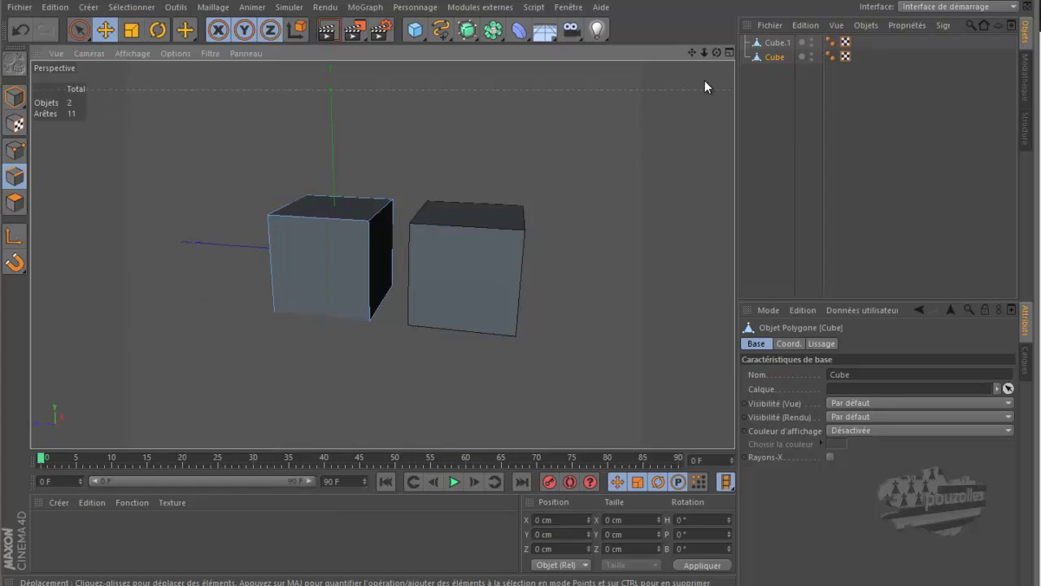
pyautogui.moveTo(717, 52); pyautogui.dragTo(521, 281)
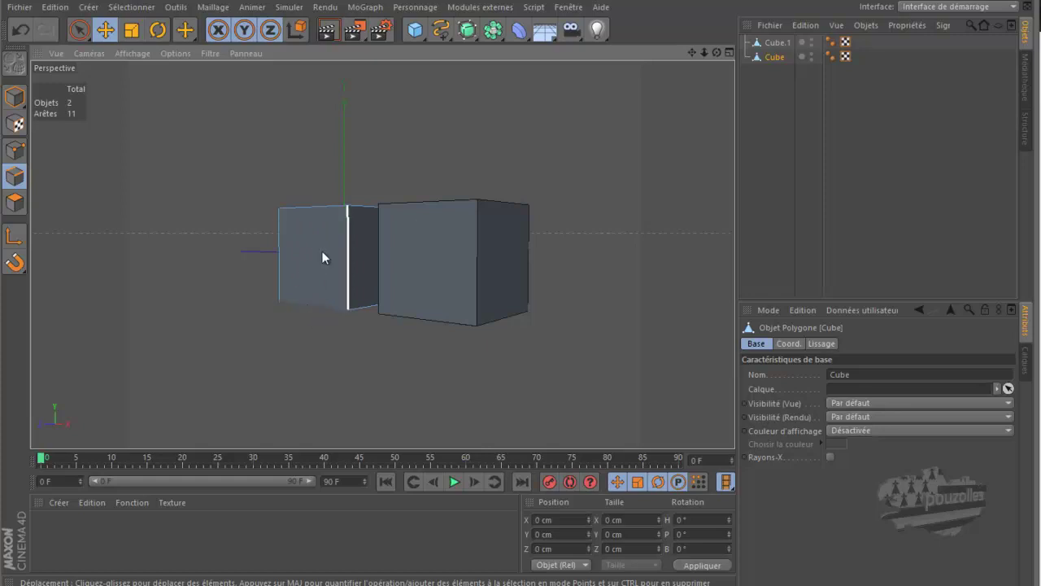
pyautogui.moveTo(719, 52); pyautogui.dragTo(647, 105)
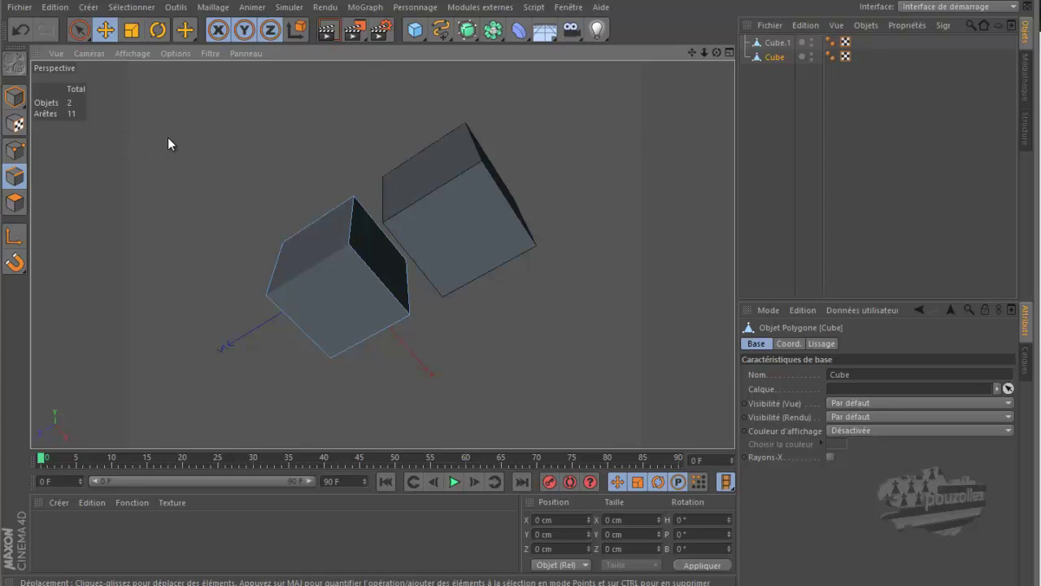
pyautogui.click(20, 30)
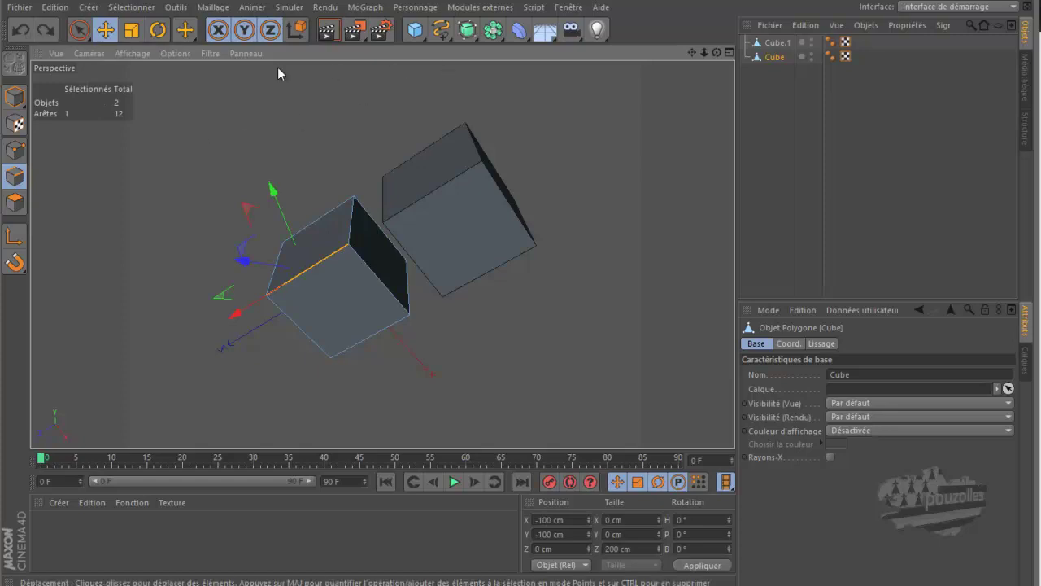
# - Delete two opposite side polygons of Cube in polygon mode, leaving the box open at both ends
pyautogui.click(16, 199)
pyautogui.click(394, 247)
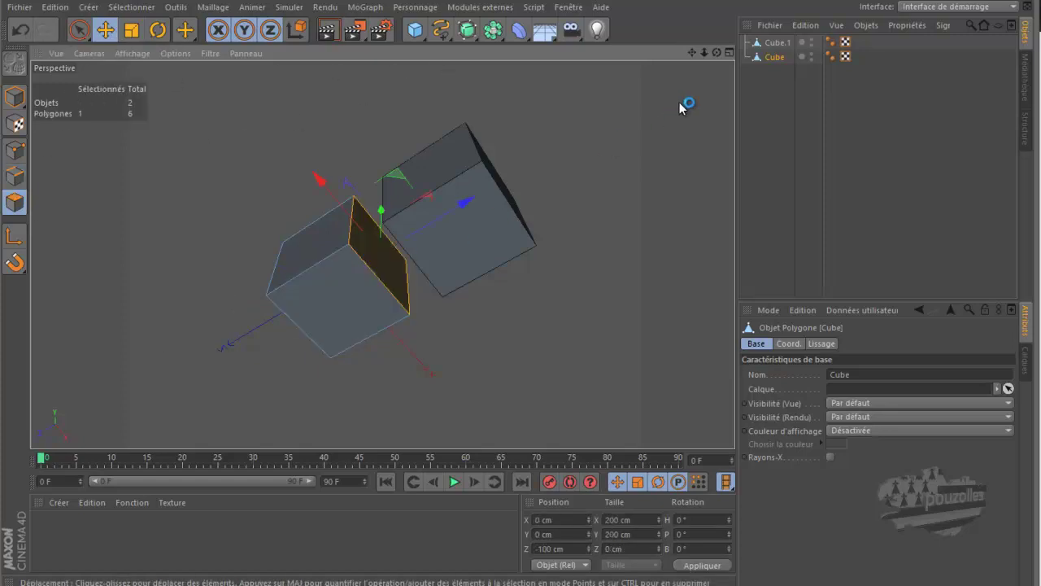
pyautogui.press('Delete')
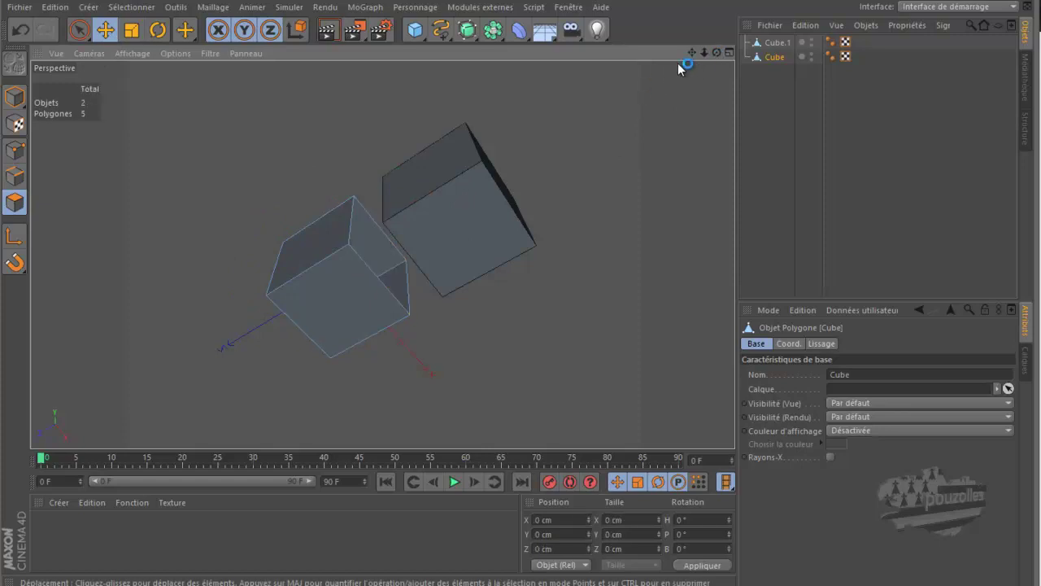
pyautogui.moveTo(719, 51); pyautogui.dragTo(524, 289)
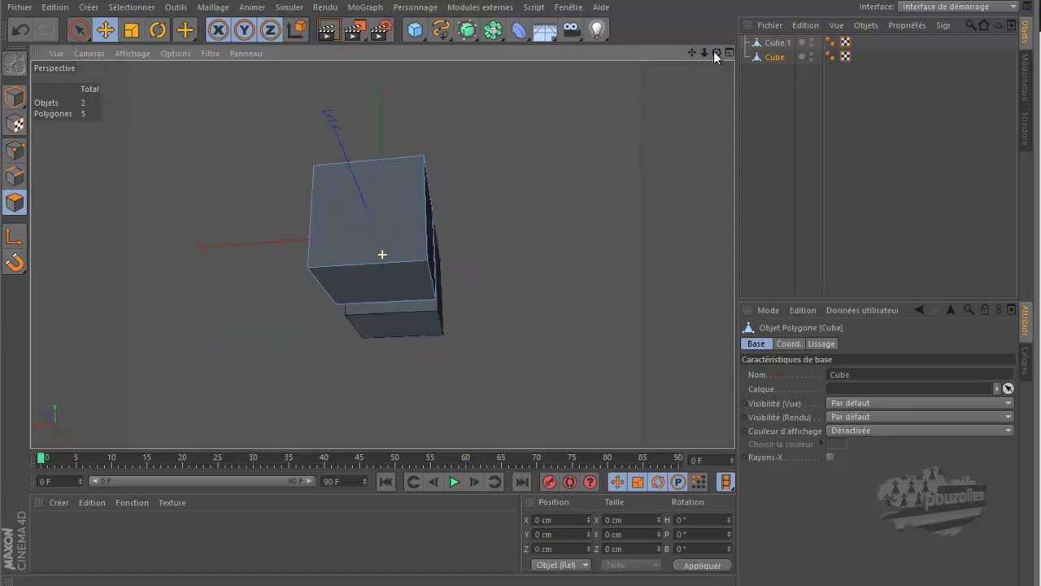
pyautogui.click(371, 218)
pyautogui.press('Delete')
pyautogui.moveTo(714, 52); pyautogui.dragTo(520, 282)
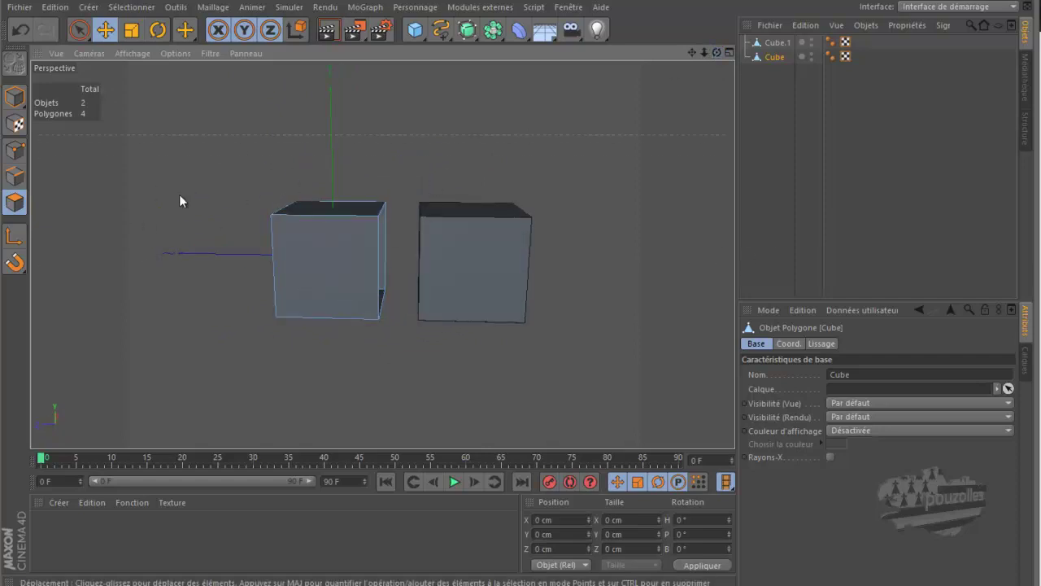
# - Try dissolving the lower front edge of the opened Cube in edge mode, undo it, and clear the edge selection
pyautogui.click(16, 178)
pyautogui.moveTo(716, 54); pyautogui.dragTo(569, 101)
pyautogui.rightClick(215, 130)
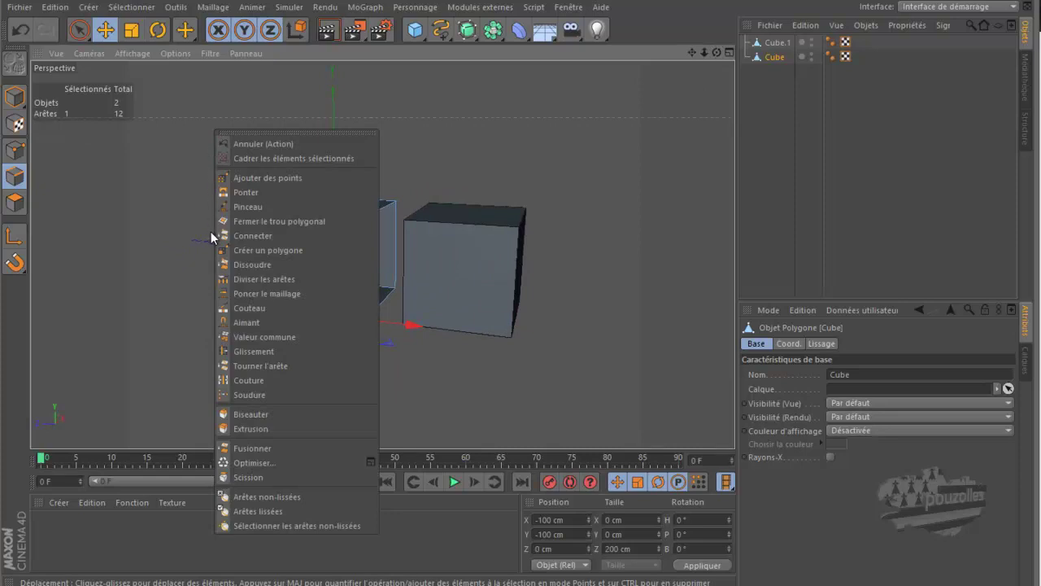
pyautogui.click(247, 266)
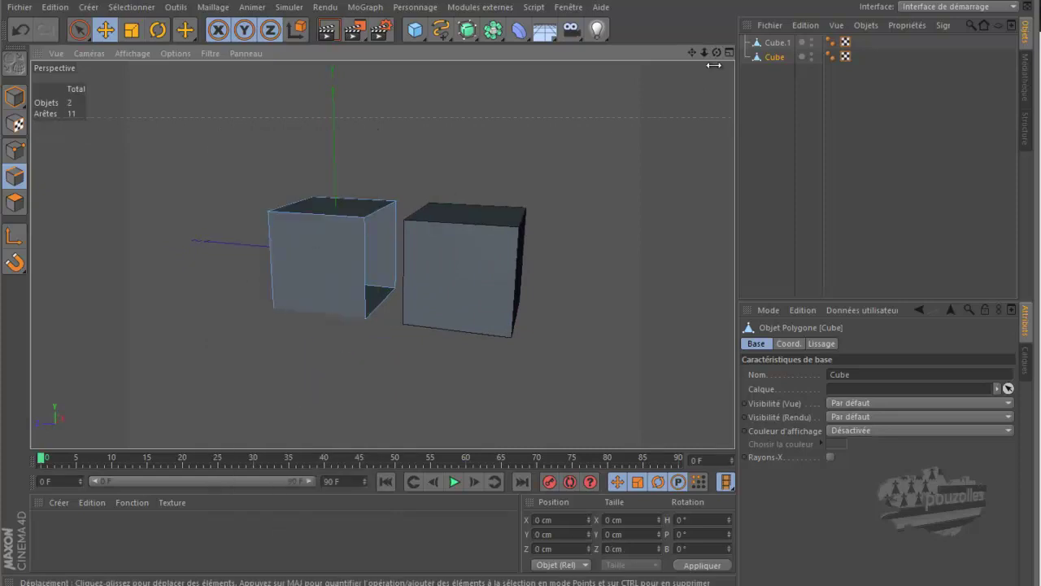
pyautogui.moveTo(717, 52); pyautogui.dragTo(522, 281)
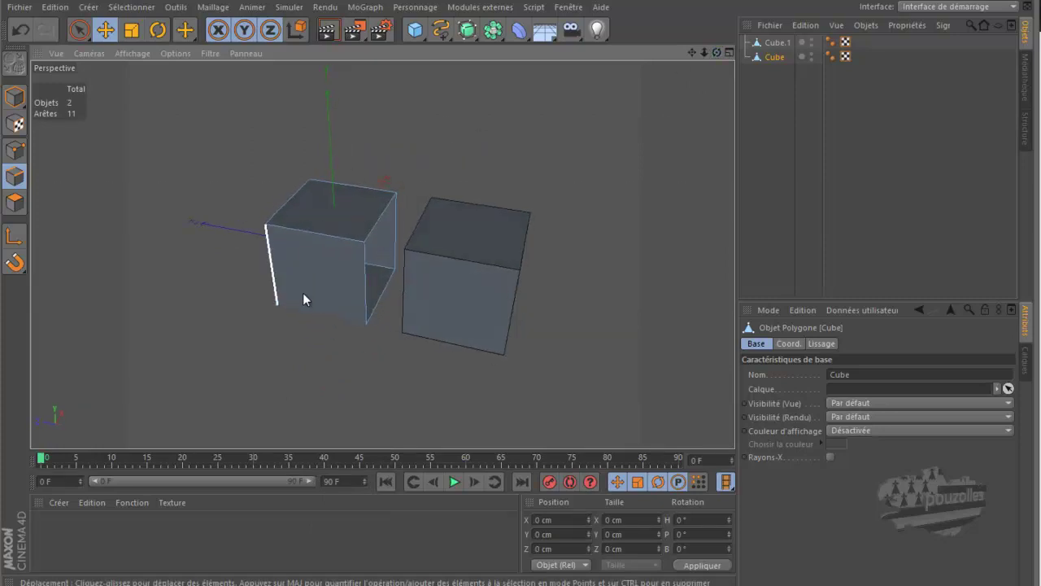
pyautogui.moveTo(716, 52); pyautogui.dragTo(521, 276)
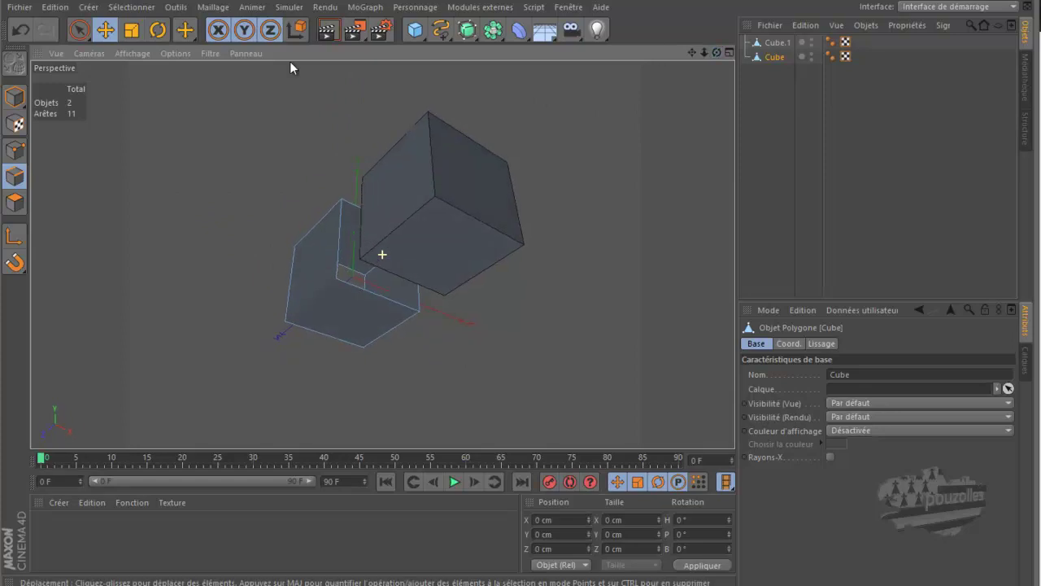
pyautogui.click(19, 31)
pyautogui.click(146, 218)
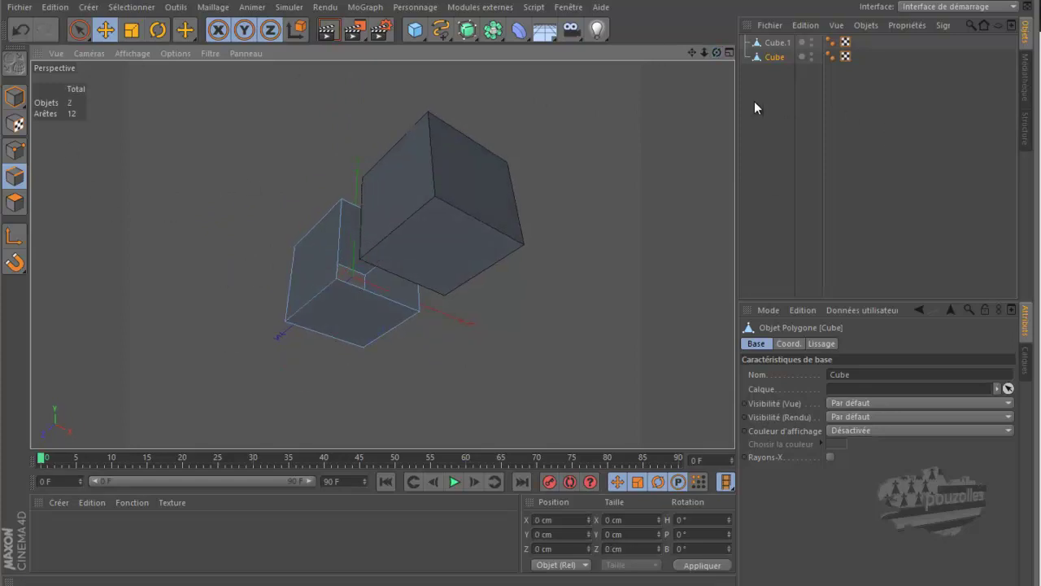
# - Delete the Cube object and make Cube.1 the active object
pyautogui.moveTo(717, 52); pyautogui.dragTo(526, 282)
pyautogui.press('Delete')
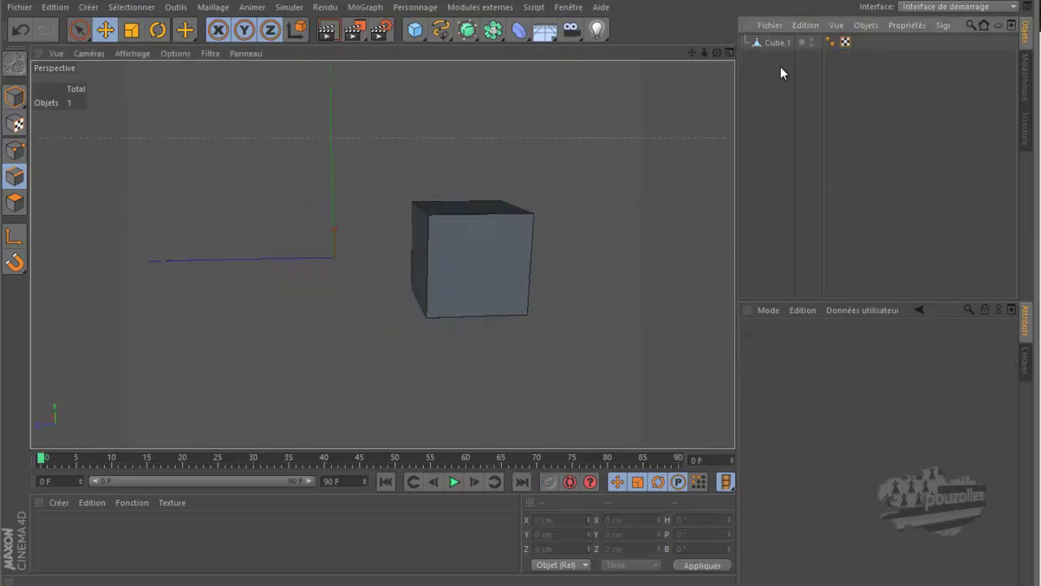
pyautogui.click(777, 42)
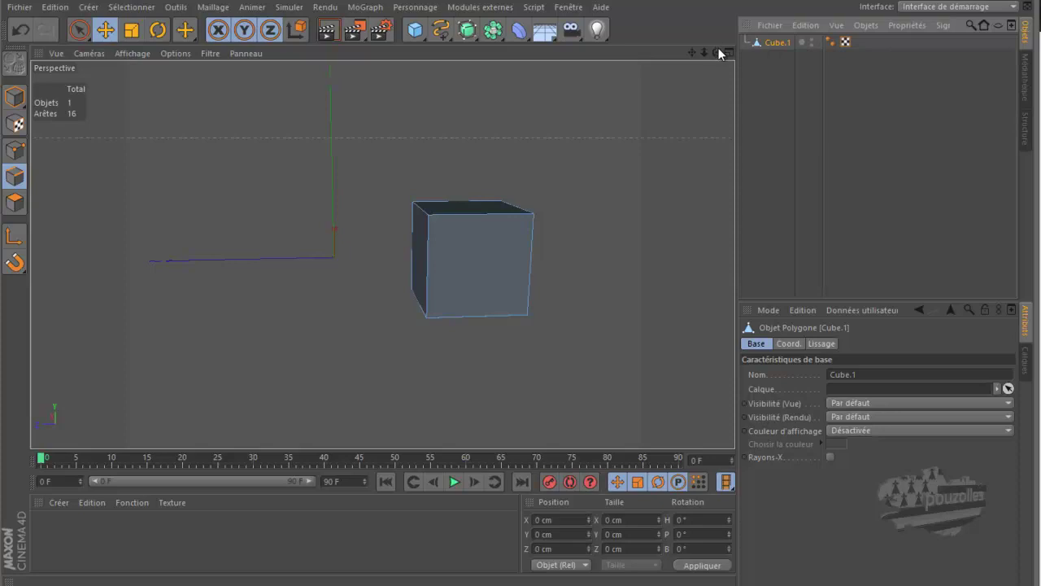
pyautogui.keyDown('alt'); pyautogui.moveTo(507, 286); pyautogui.dragTo(514, 277); pyautogui.keyUp('alt')
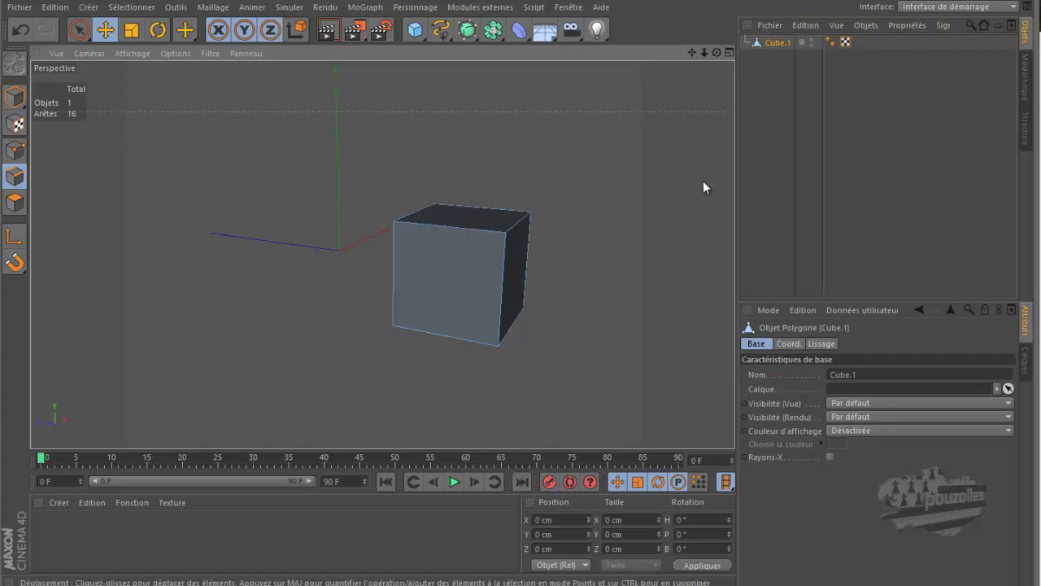
# - Check the edges of Cube.1 one by one with the Live Selection tool, ending with its lower front edge selected
pyautogui.click(93, 33)
pyautogui.click(118, 50)
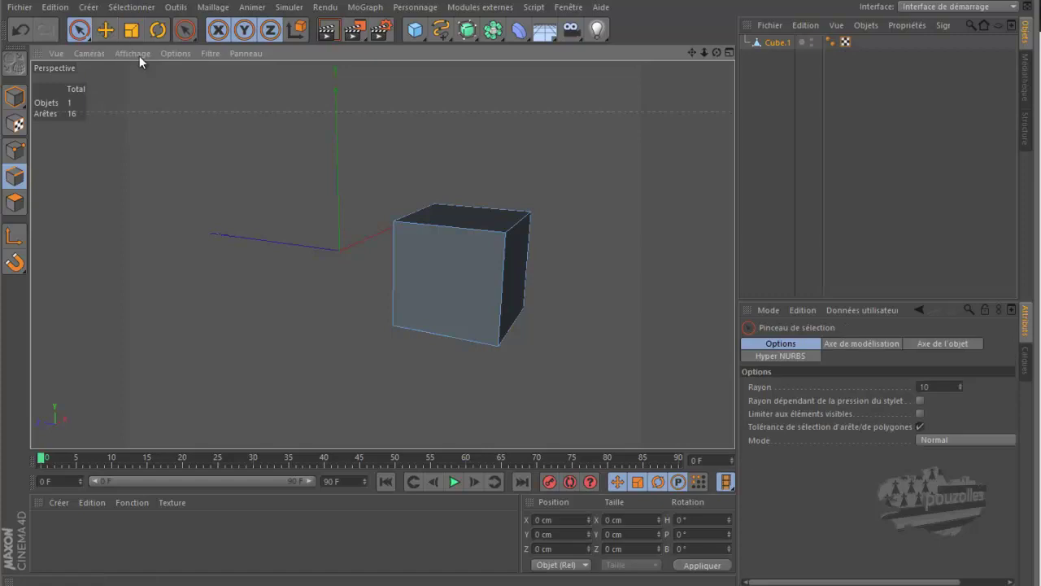
pyautogui.moveTo(716, 53); pyautogui.dragTo(521, 282)
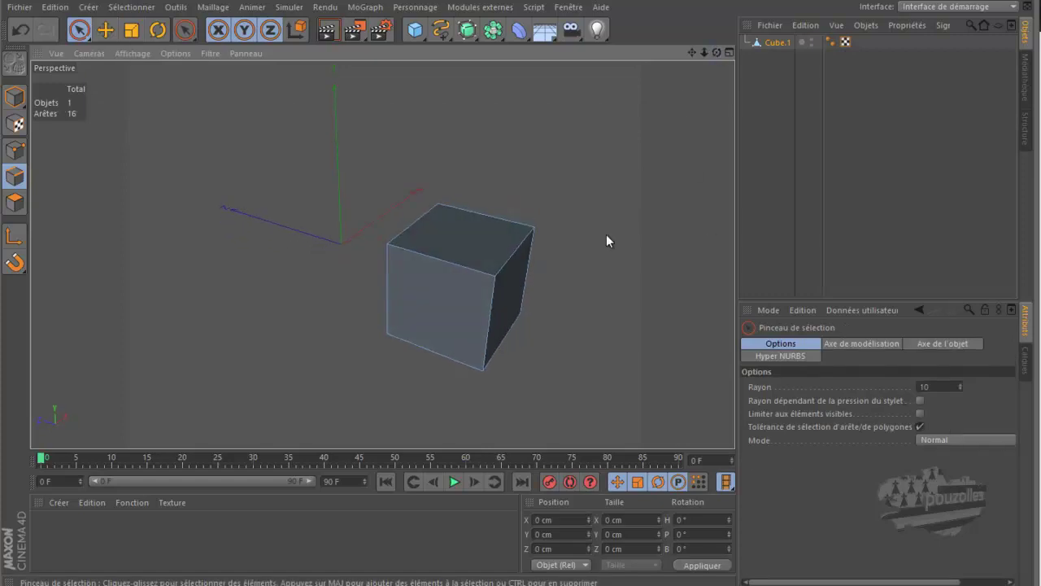
pyautogui.click(513, 252)
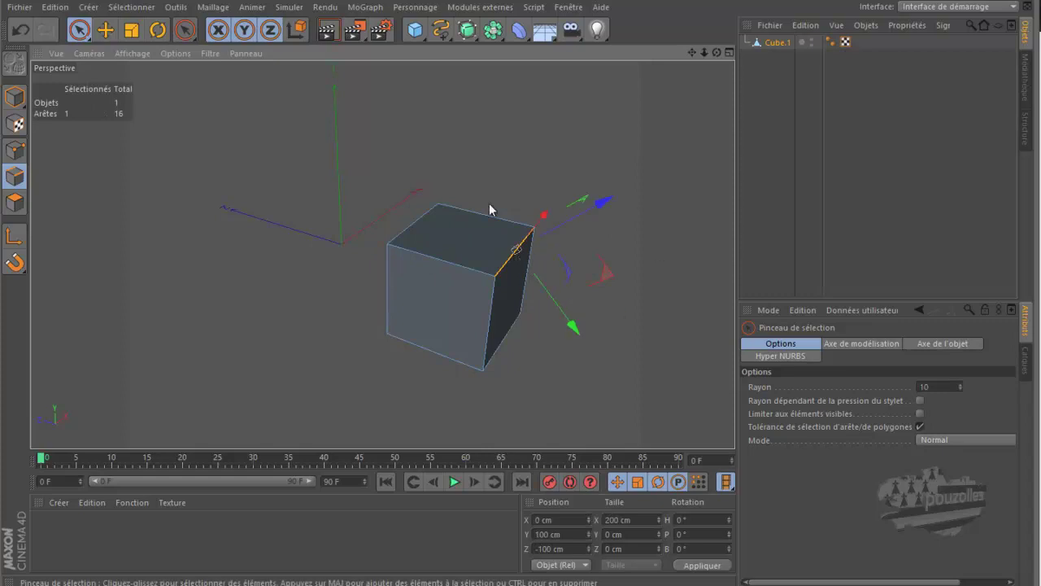
pyautogui.click(413, 223)
pyautogui.click(479, 215)
pyautogui.click(531, 263)
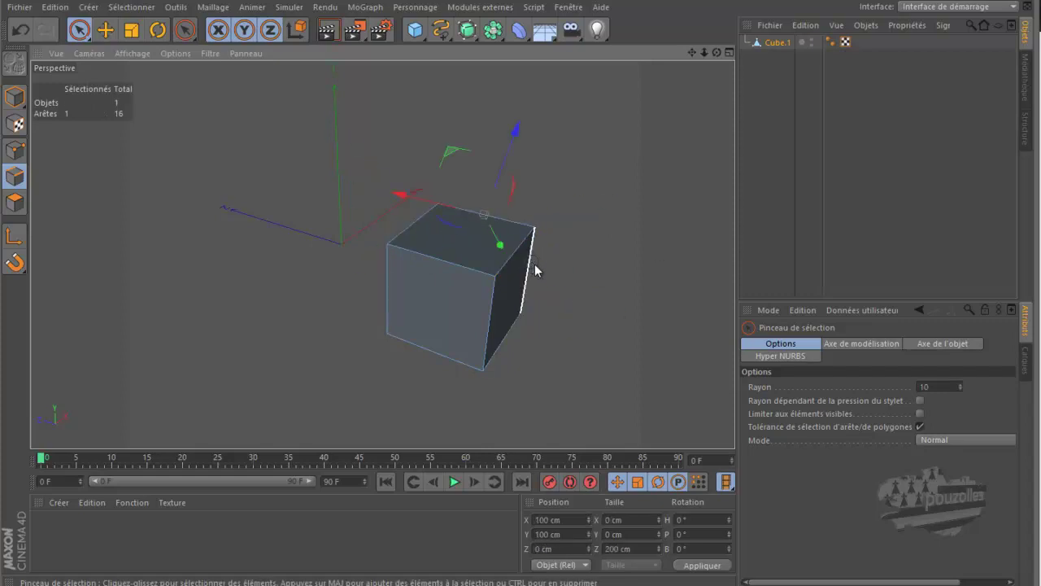
pyautogui.click(507, 350)
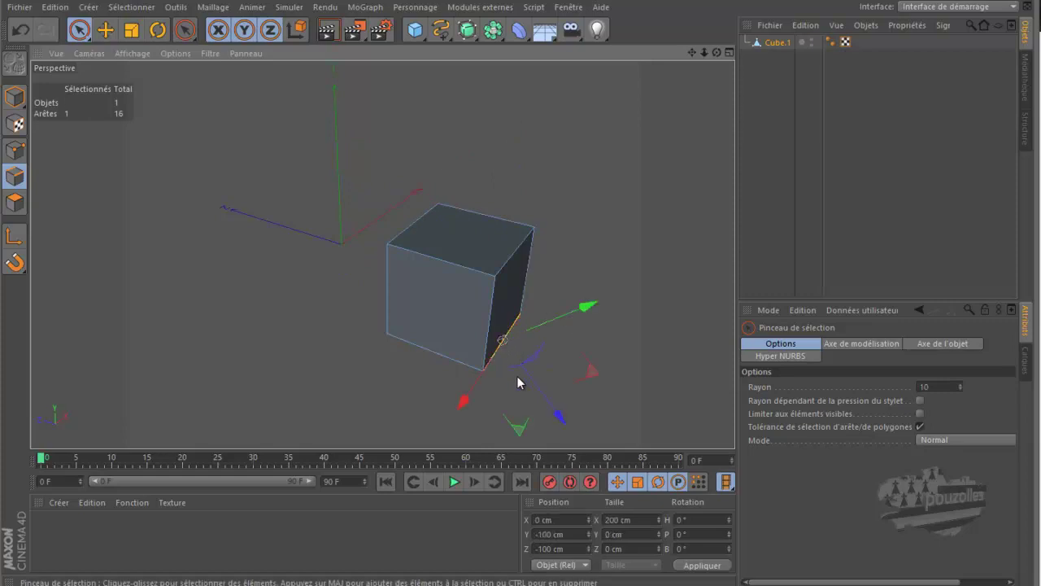
pyautogui.click(424, 349)
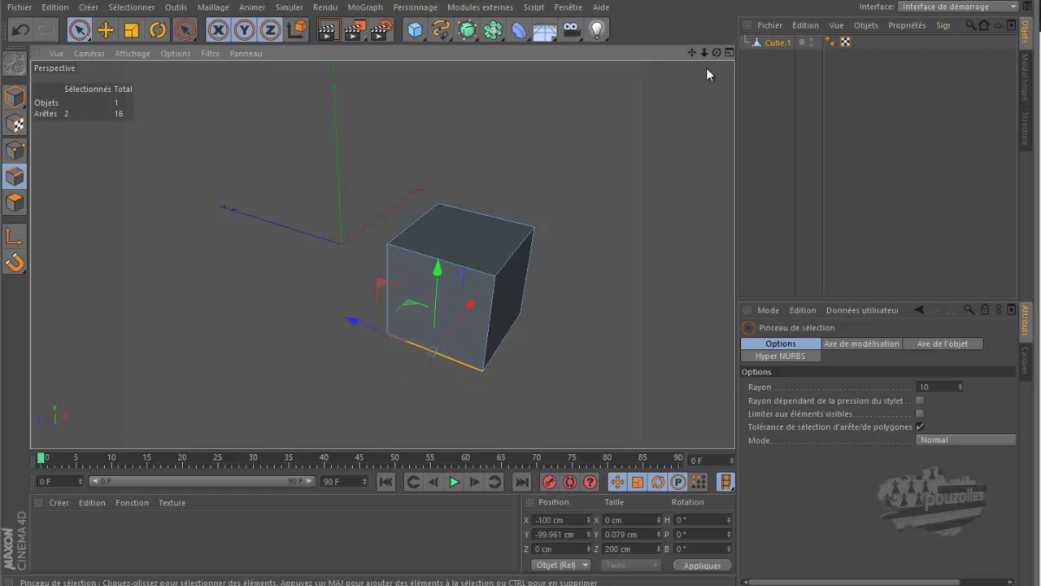
# - Try dissolving the selected lower edges of Cube.1 and moving the remaining edge outward along X, and undo both changes
pyautogui.moveTo(716, 53); pyautogui.dragTo(519, 279)
pyautogui.rightClick(493, 110)
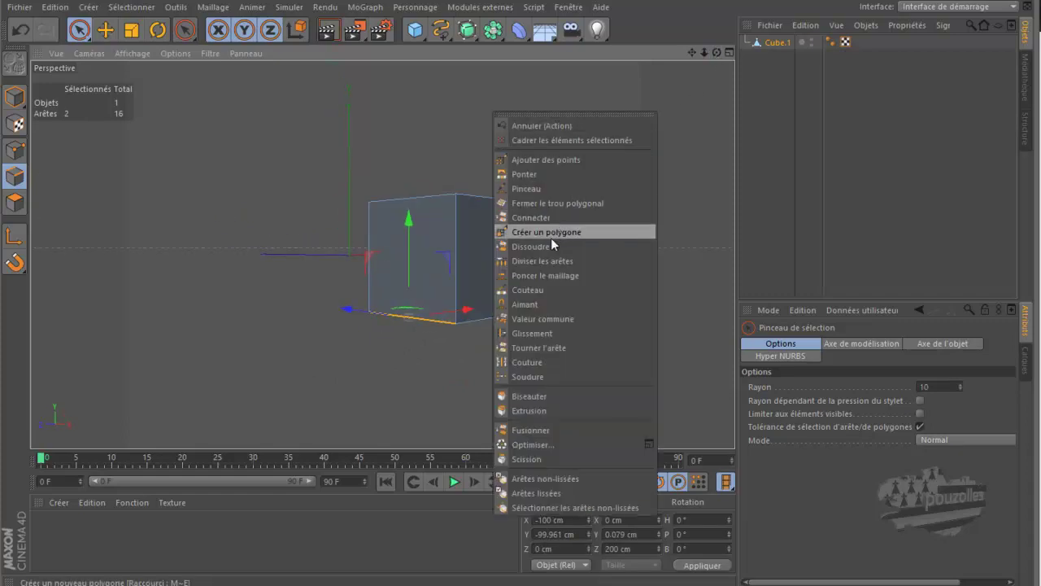
pyautogui.click(547, 247)
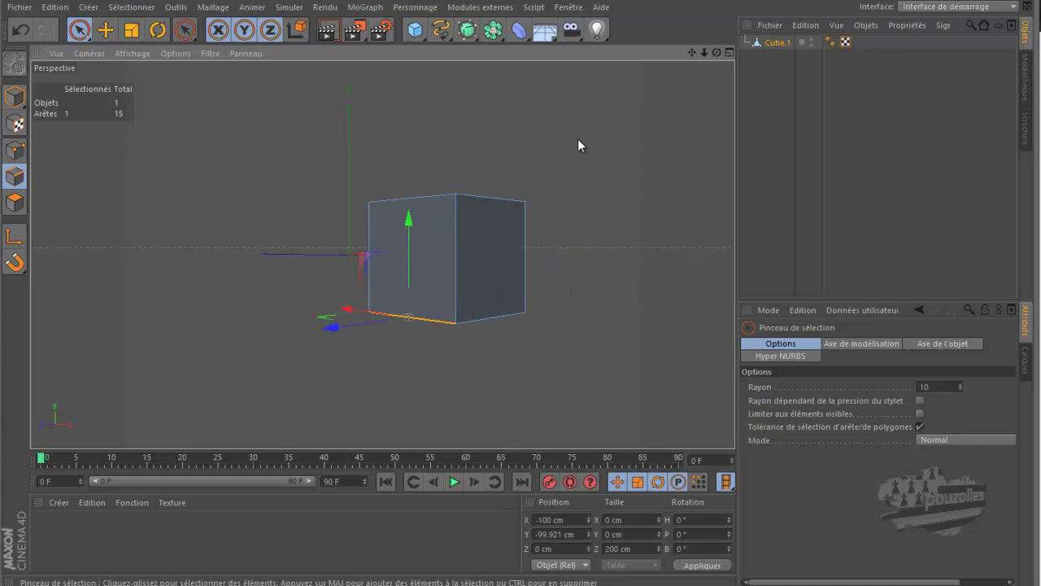
pyautogui.moveTo(716, 53); pyautogui.dragTo(210, 210)
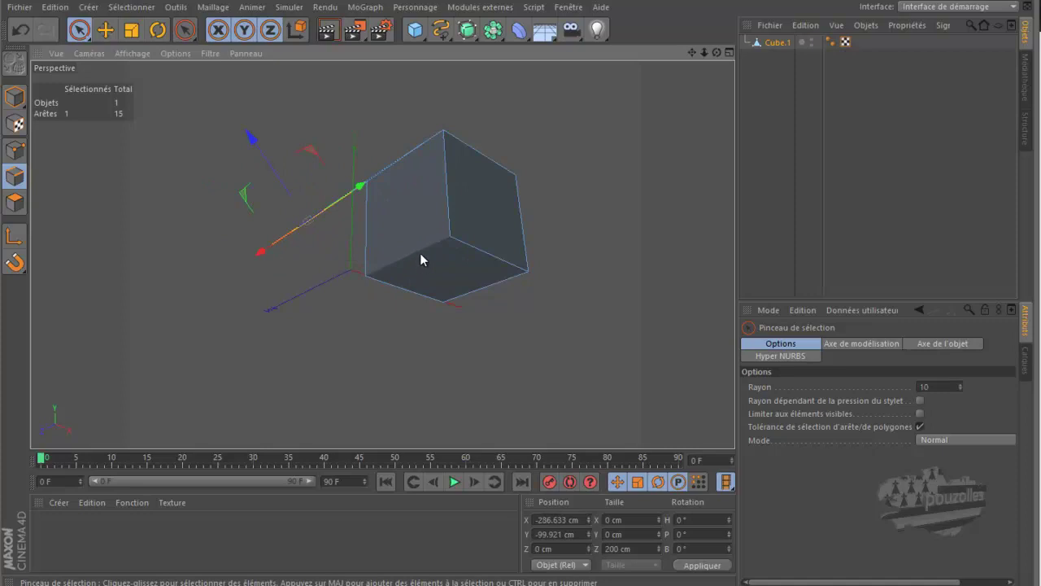
pyautogui.moveTo(716, 54); pyautogui.dragTo(519, 280)
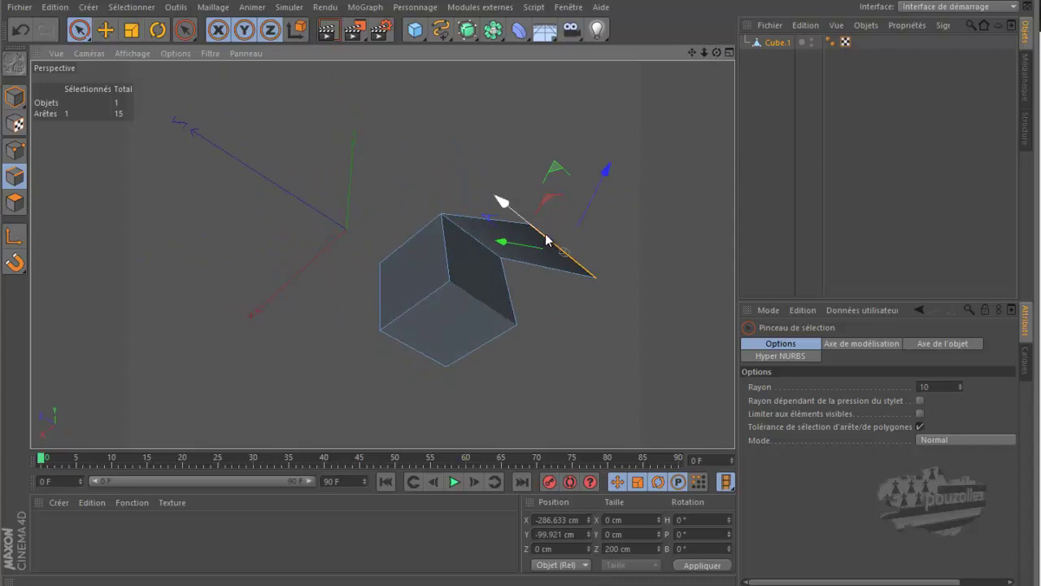
pyautogui.click(21, 31)
pyautogui.click(21, 31)
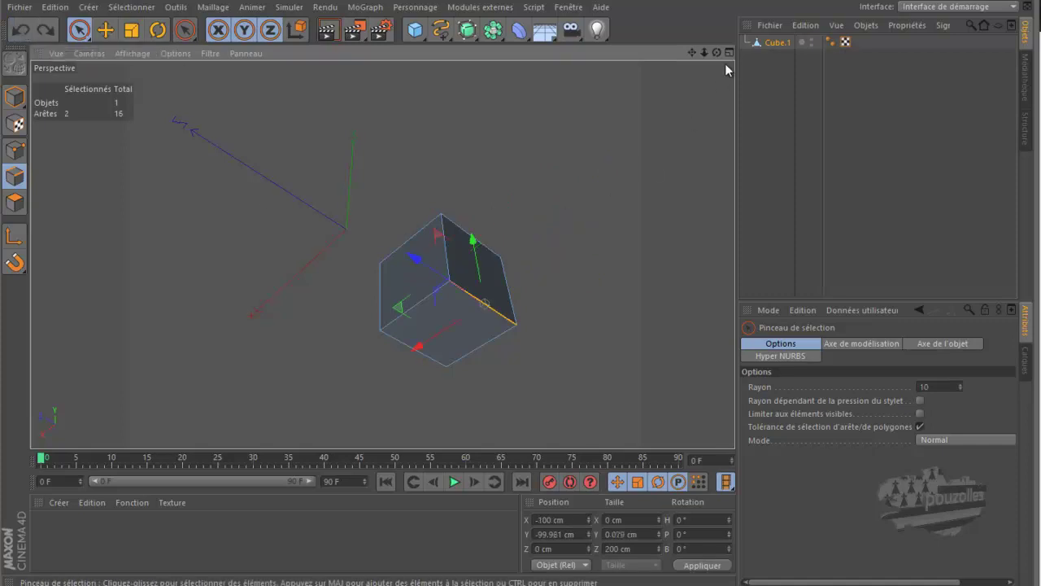
# - In point mode, select the two superimposed points at one lower front corner of Cube.1 and weld them together
pyautogui.moveTo(716, 53); pyautogui.dragTo(522, 282)
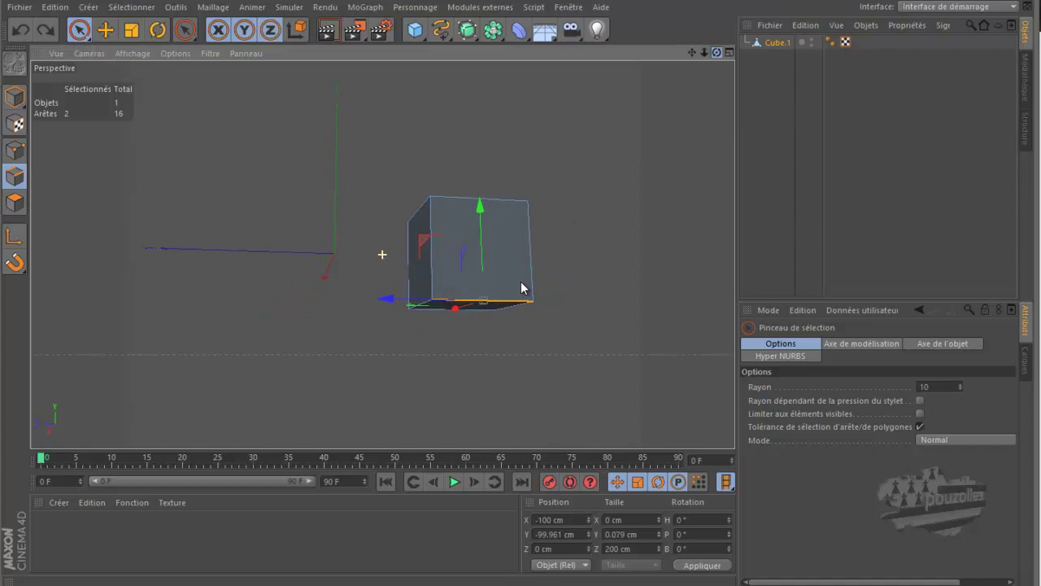
pyautogui.click(15, 151)
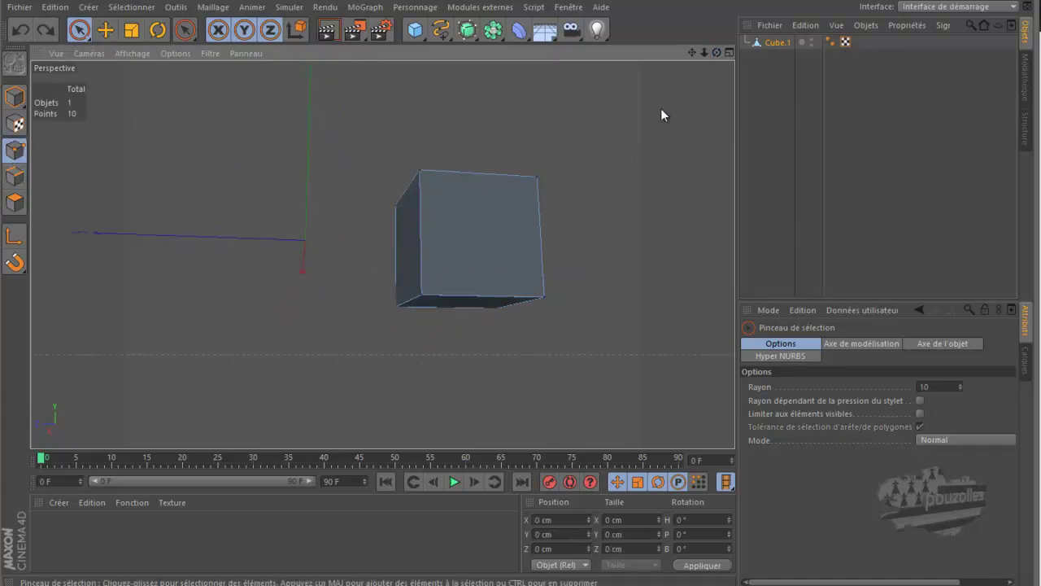
pyautogui.moveTo(717, 53)
pyautogui.mouseDown()
pyautogui.moveTo(519, 283)
pyautogui.moveTo(527, 285)
pyautogui.mouseUp()
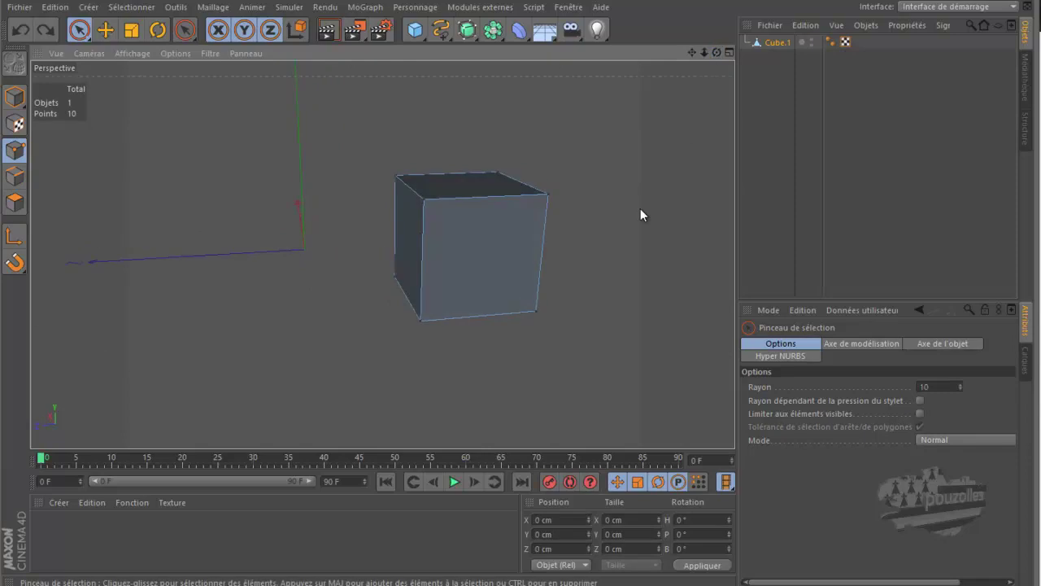
pyautogui.click(420, 322)
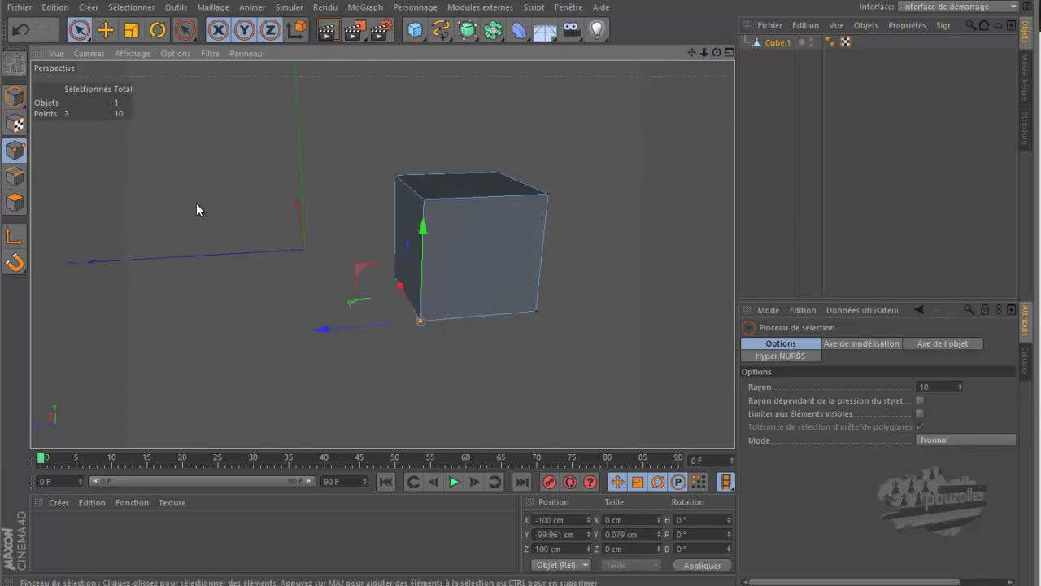
pyautogui.rightClick(177, 168)
pyautogui.click(208, 420)
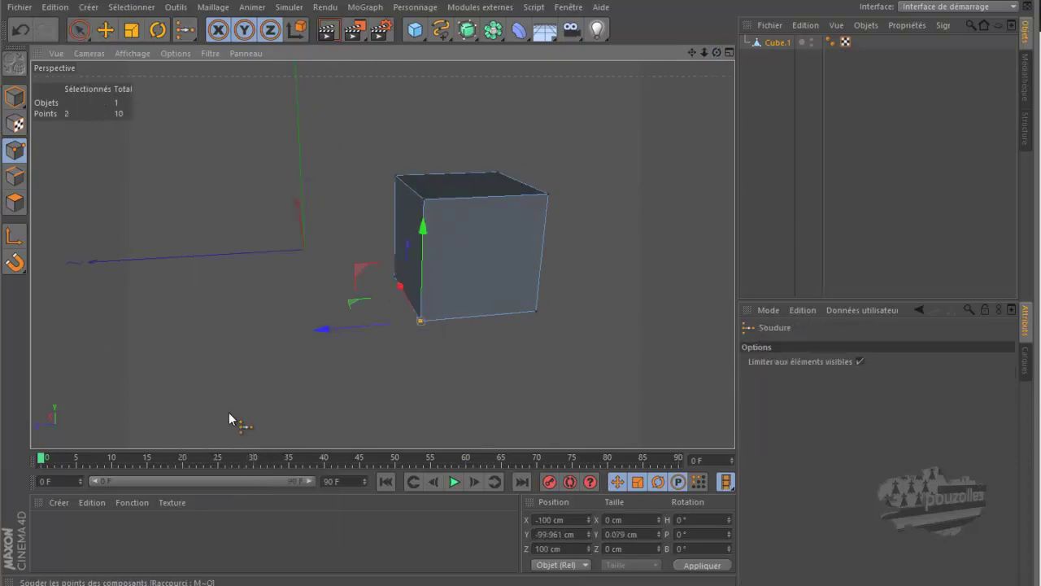
pyautogui.click(421, 327)
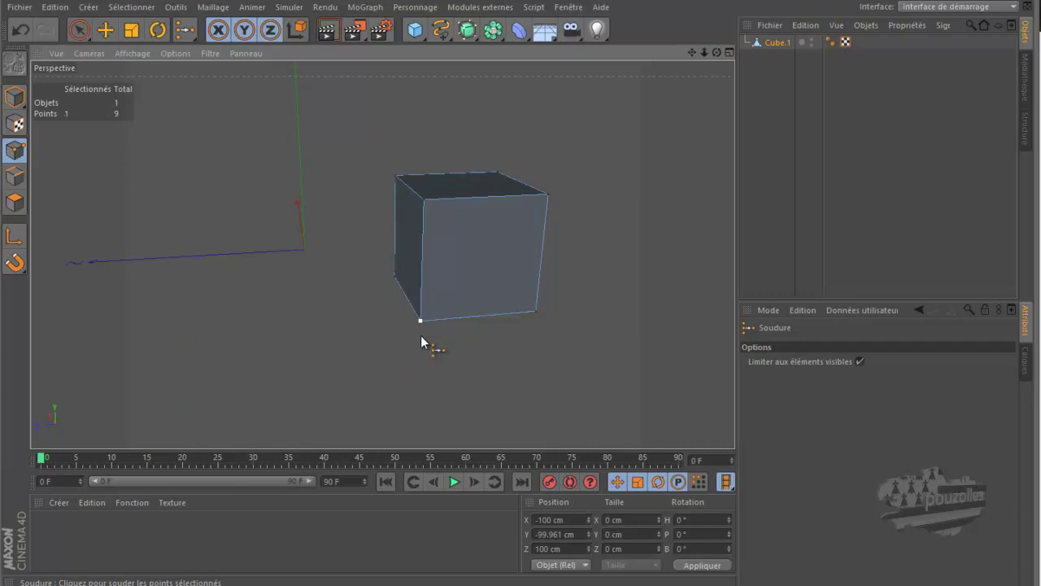
# - Weld the superimposed points at the other end of the cube's lower front edge into one
pyautogui.press('space')
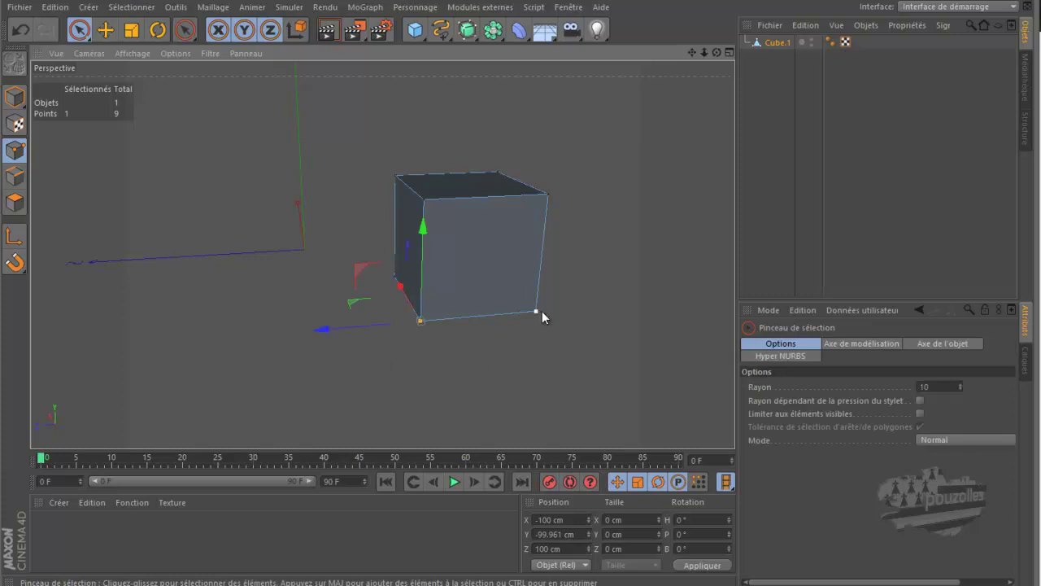
pyautogui.keyDown('shift'); pyautogui.click(541, 311); pyautogui.keyUp('shift')
pyautogui.press('space')
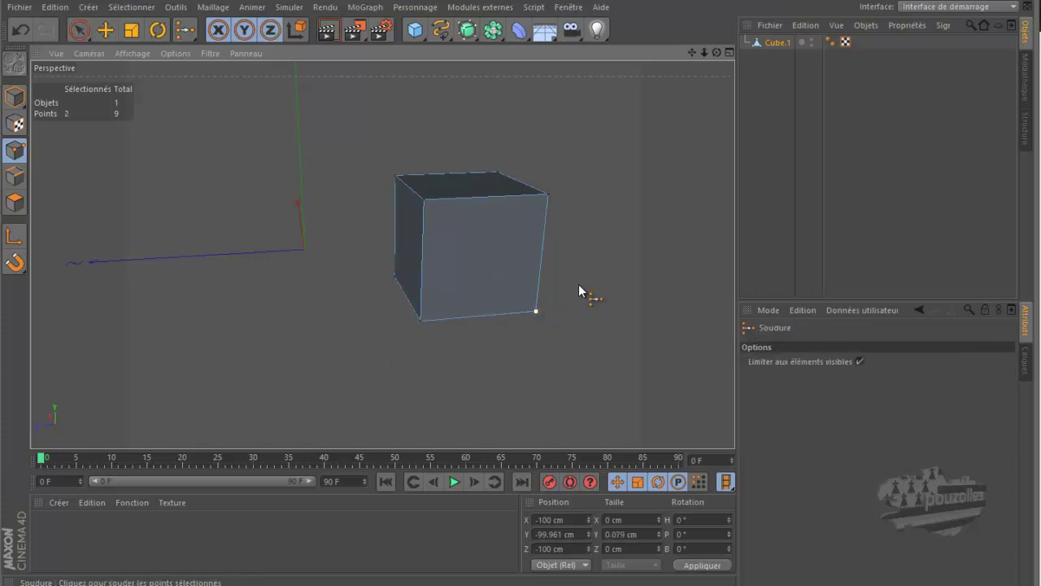
pyautogui.click(536, 312)
# - In edge mode, select the doubled vertical edge above the second welded corner and dissolve it
pyautogui.moveTo(717, 52); pyautogui.dragTo(514, 281)
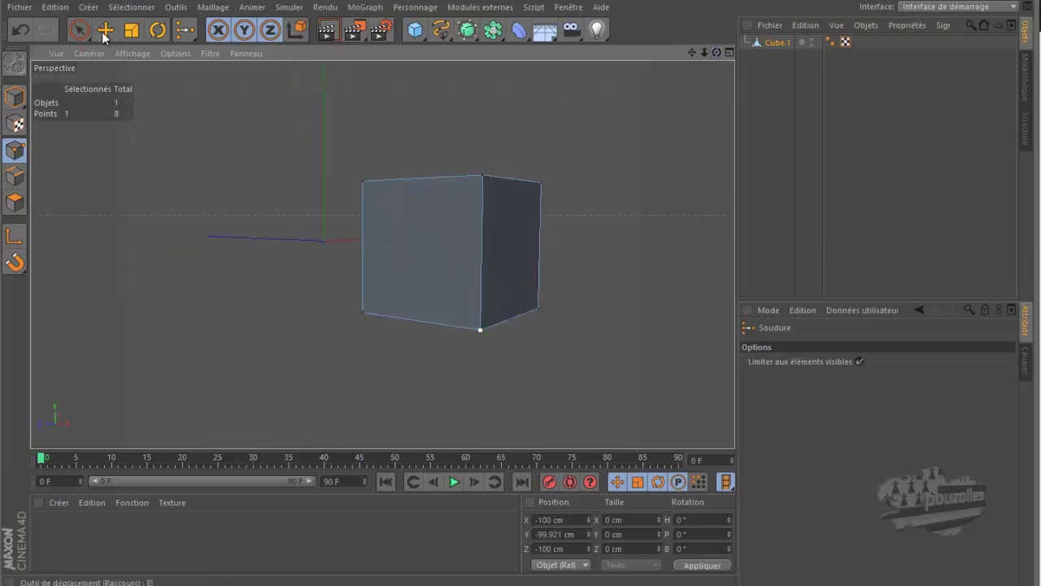
pyautogui.click(79, 29)
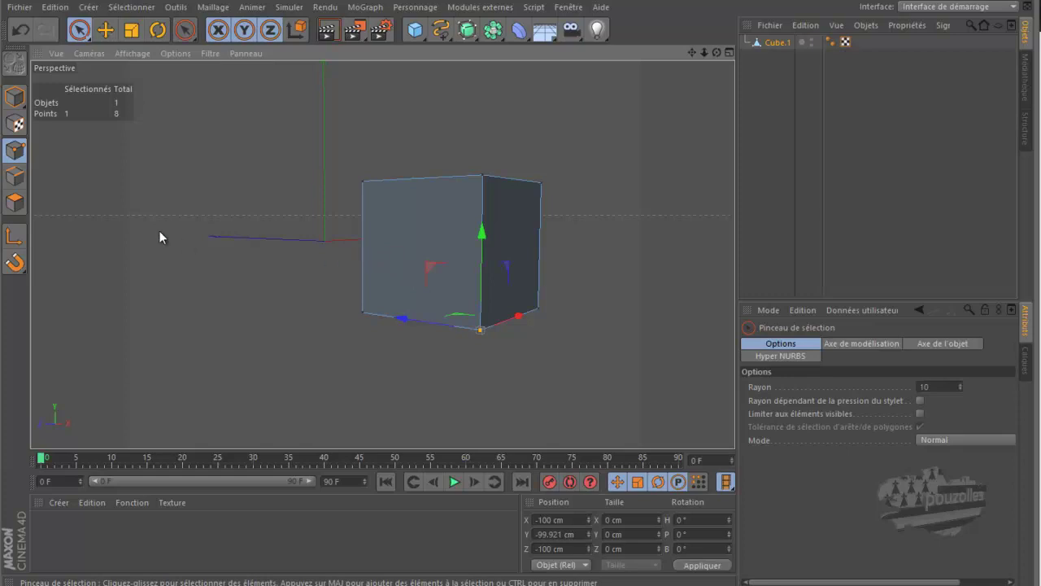
pyautogui.press('Return')
pyautogui.click(359, 235)
pyautogui.click(490, 275)
pyautogui.moveTo(717, 52); pyautogui.dragTo(289, 94)
pyautogui.rightClick(246, 109)
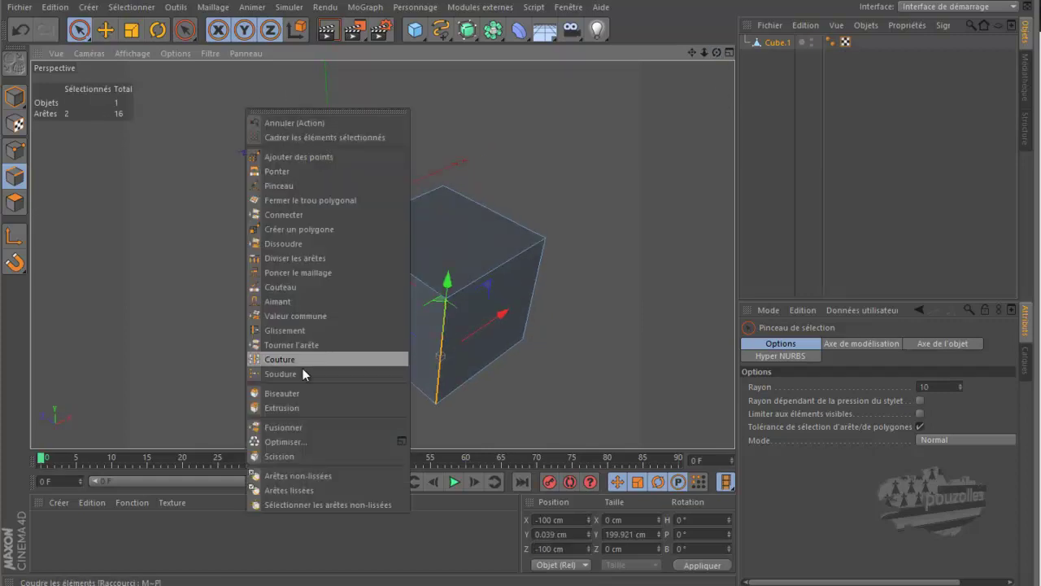
pyautogui.click(291, 243)
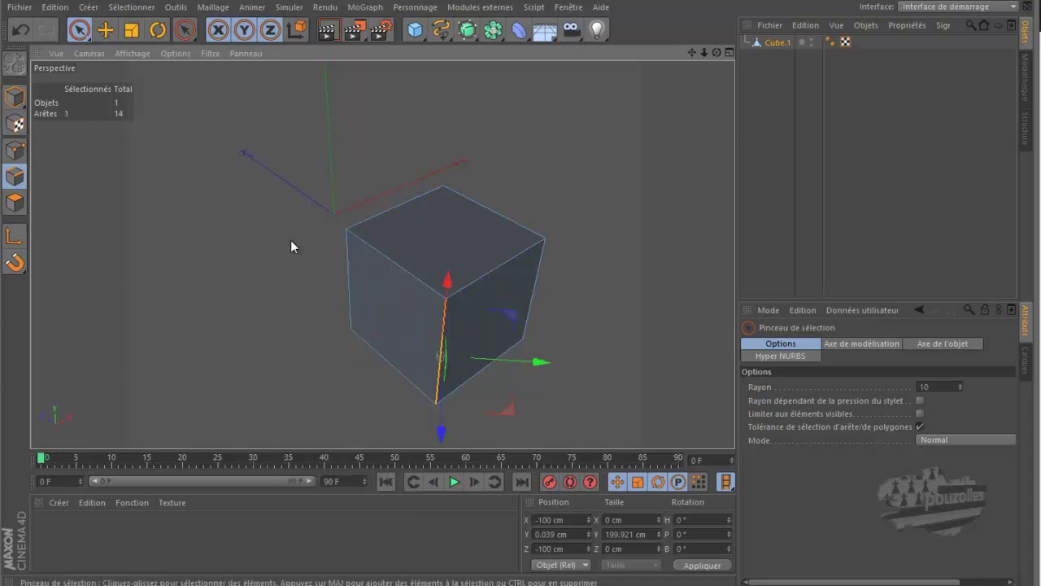
# - Dissolve the doubled vertical edge at the first welded corner
pyautogui.keyDown('shift'); pyautogui.click(349, 281); pyautogui.keyUp('shift')
pyautogui.rightClick(213, 179)
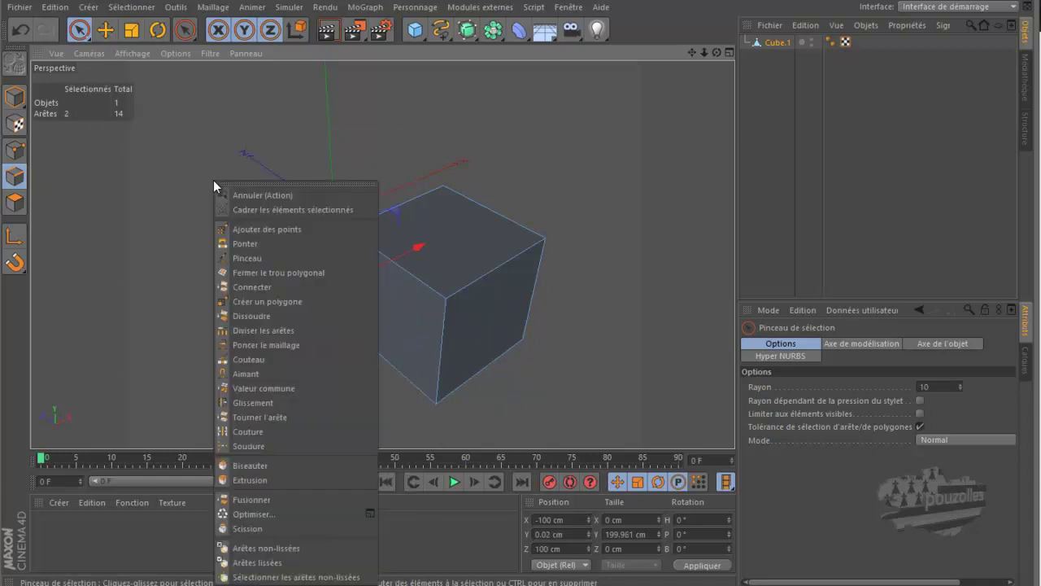
pyautogui.click(250, 315)
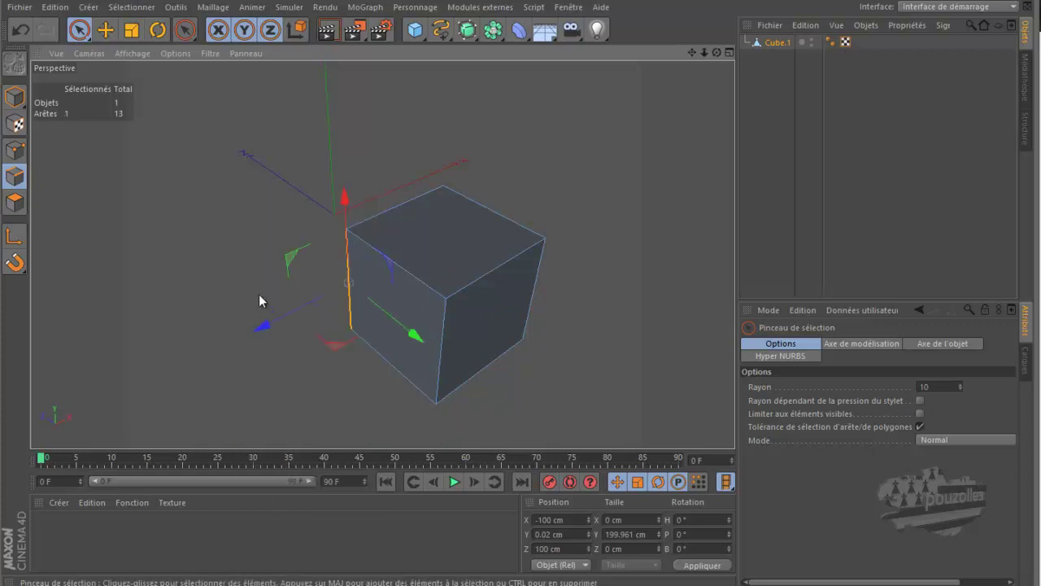
# - Examine the cube from several sides and check its lower corner points in point mode, ending with no points selected
pyautogui.keyDown('alt'); pyautogui.moveTo(478, 142); pyautogui.dragTo(522, 280); pyautogui.keyUp('alt')
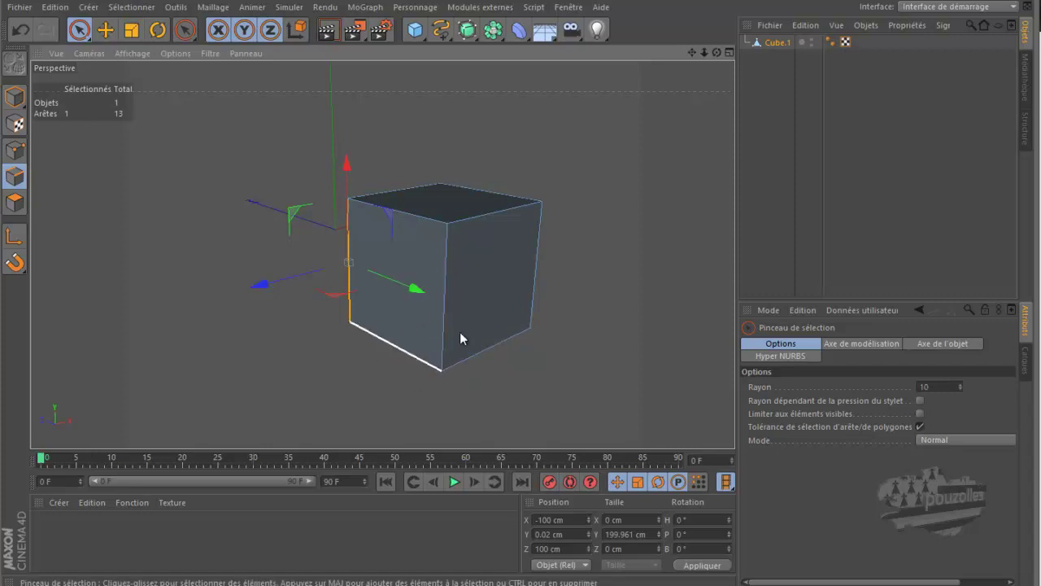
pyautogui.moveTo(717, 52); pyautogui.dragTo(688, 52)
pyautogui.click(291, 196)
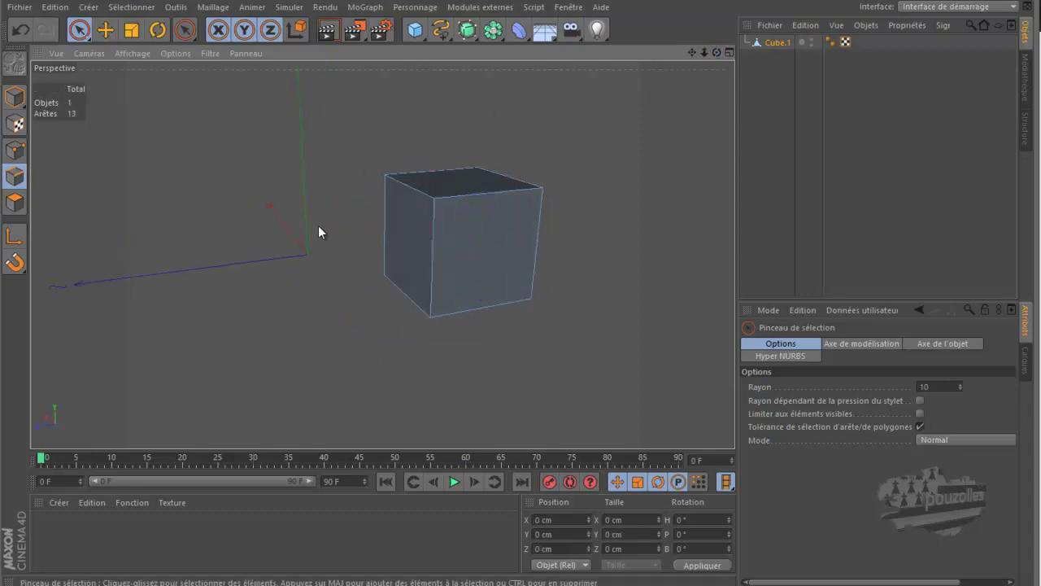
pyautogui.click(15, 150)
pyautogui.click(430, 319)
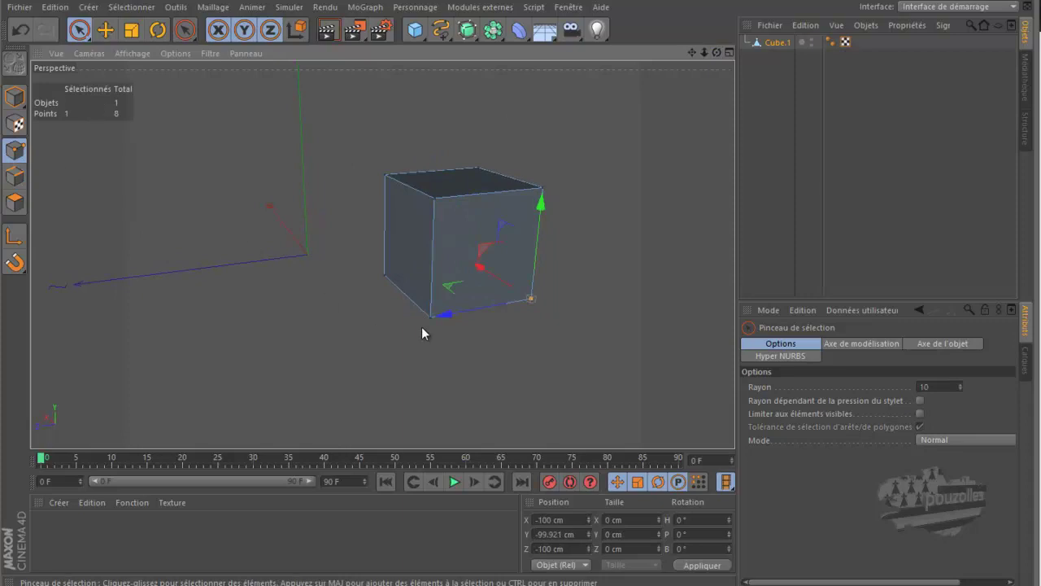
pyautogui.moveTo(717, 52); pyautogui.dragTo(593, 365)
pyautogui.click(500, 354)
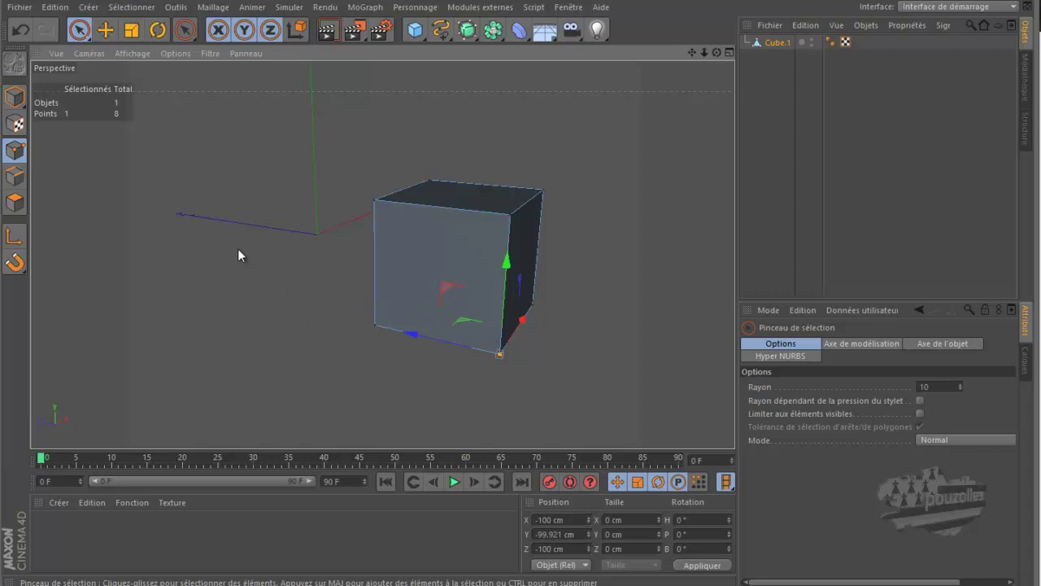
pyautogui.moveTo(719, 52); pyautogui.dragTo(524, 282)
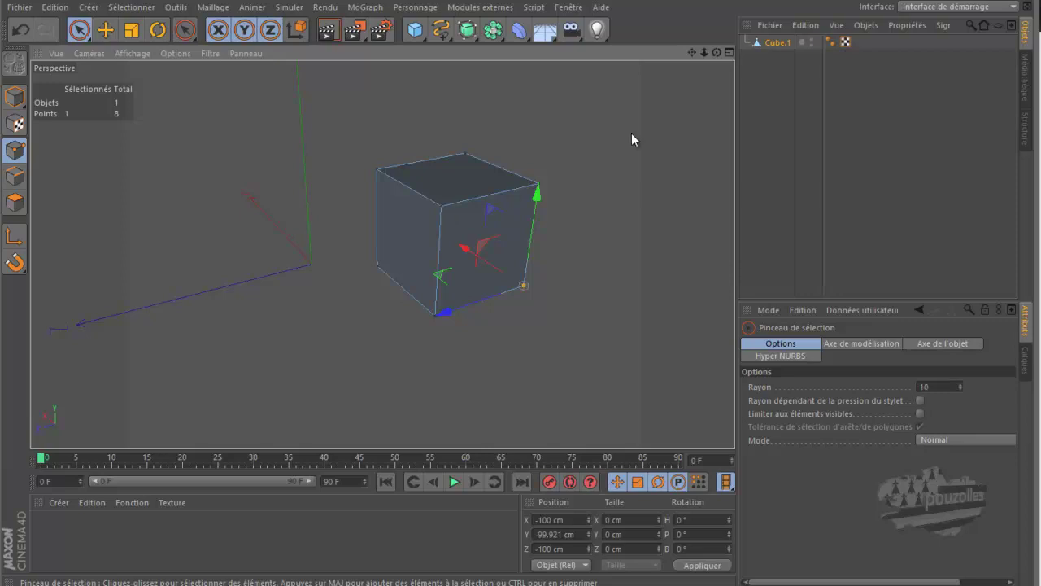
pyautogui.moveTo(719, 54); pyautogui.dragTo(530, 284)
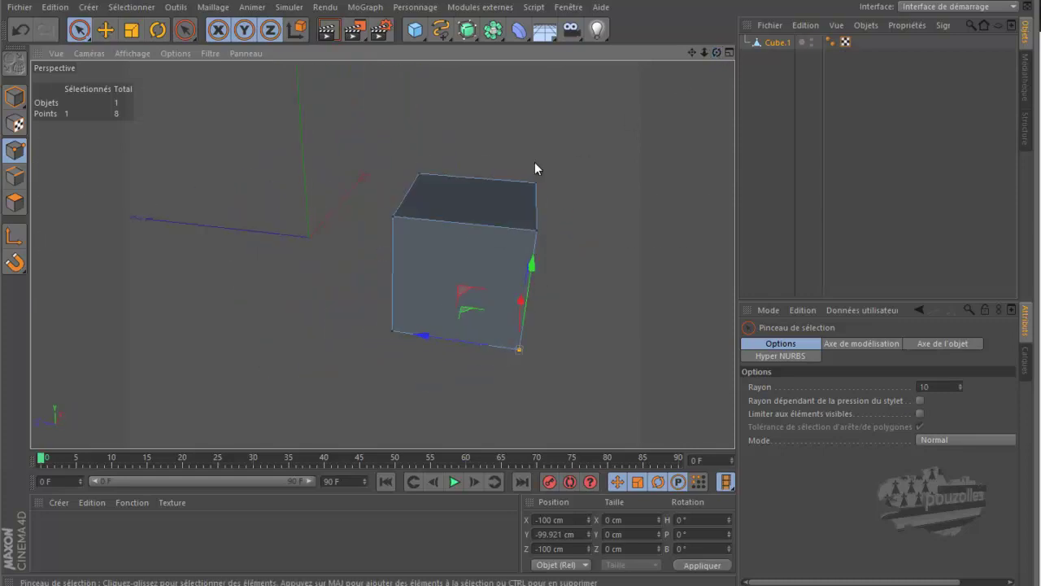
pyautogui.click(464, 228)
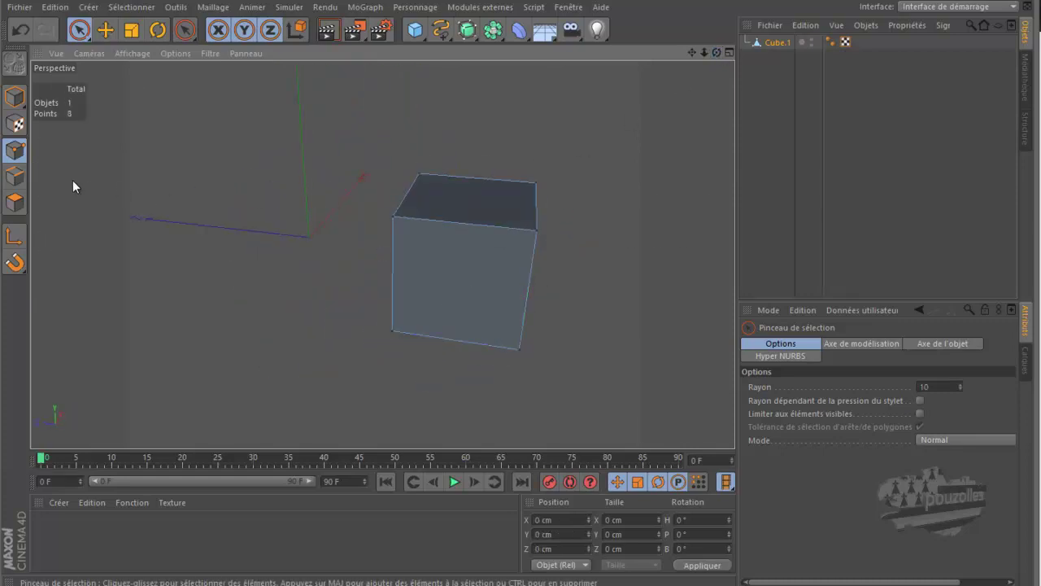
# - Try dissolving the superimposed lower front edges in edge mode, and undo it
pyautogui.click(14, 177)
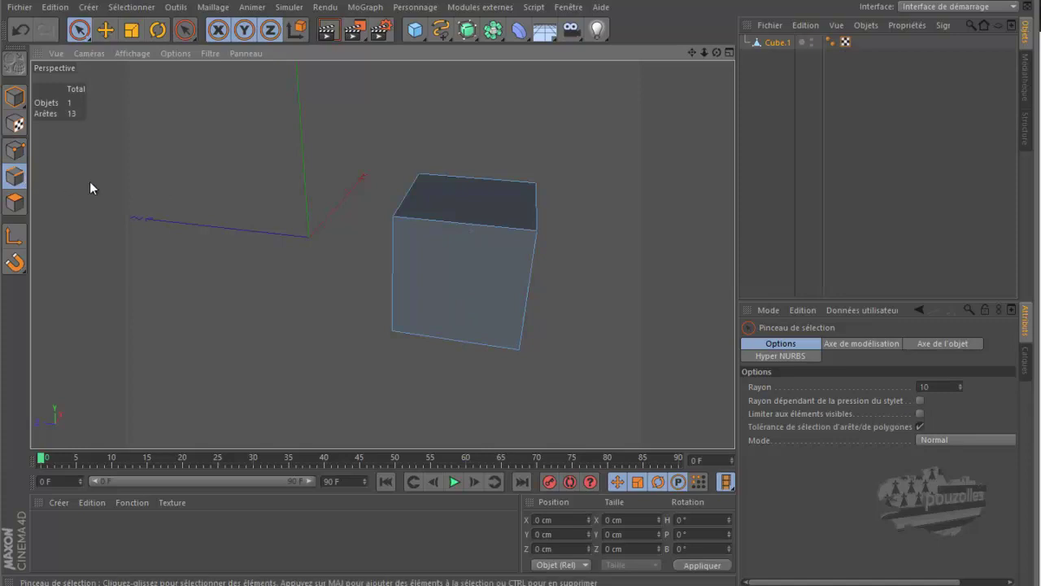
pyautogui.click(443, 341)
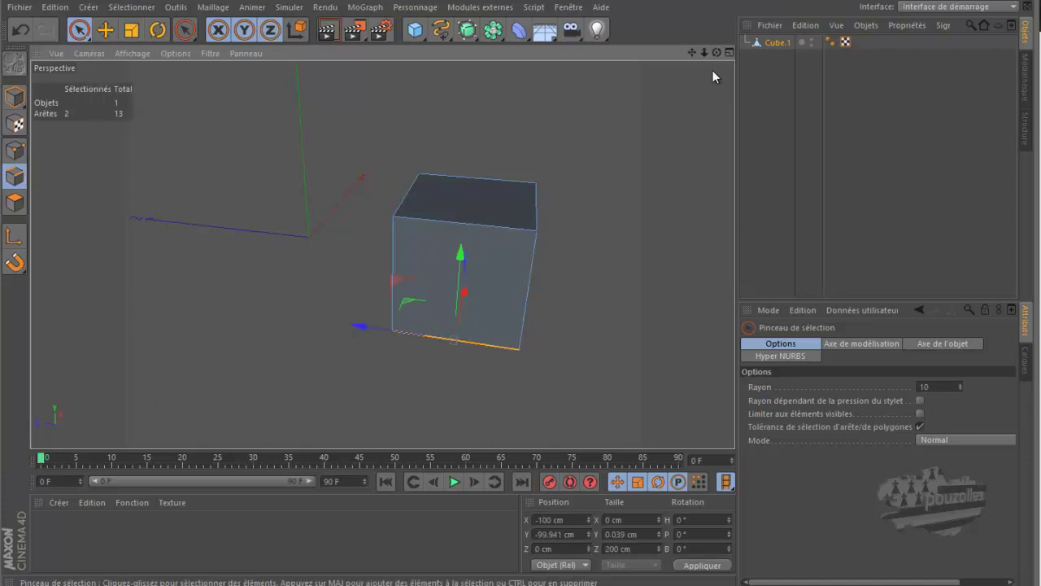
pyautogui.moveTo(717, 52); pyautogui.dragTo(521, 281)
pyautogui.rightClick(211, 178)
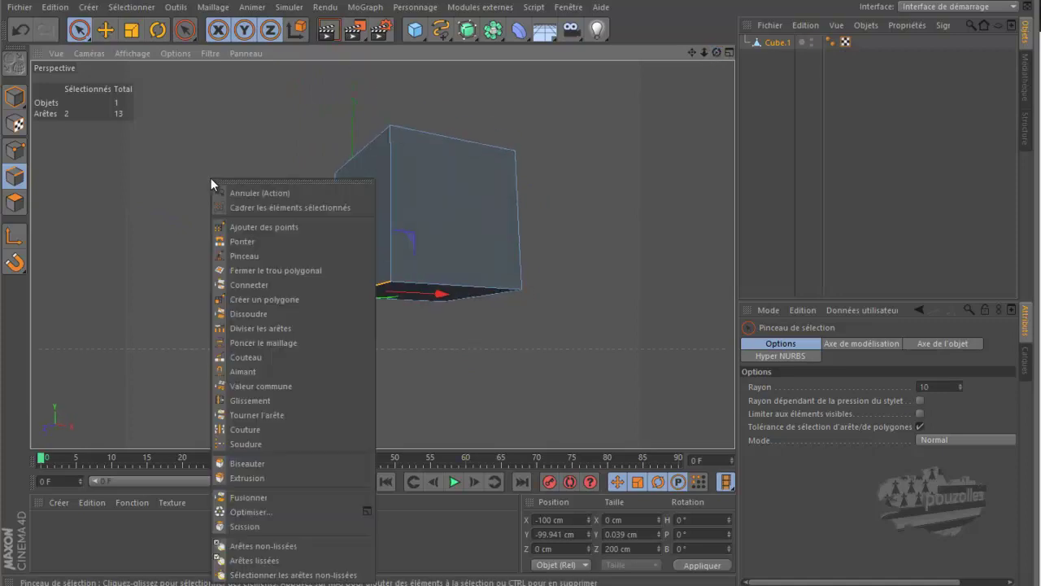
pyautogui.click(248, 314)
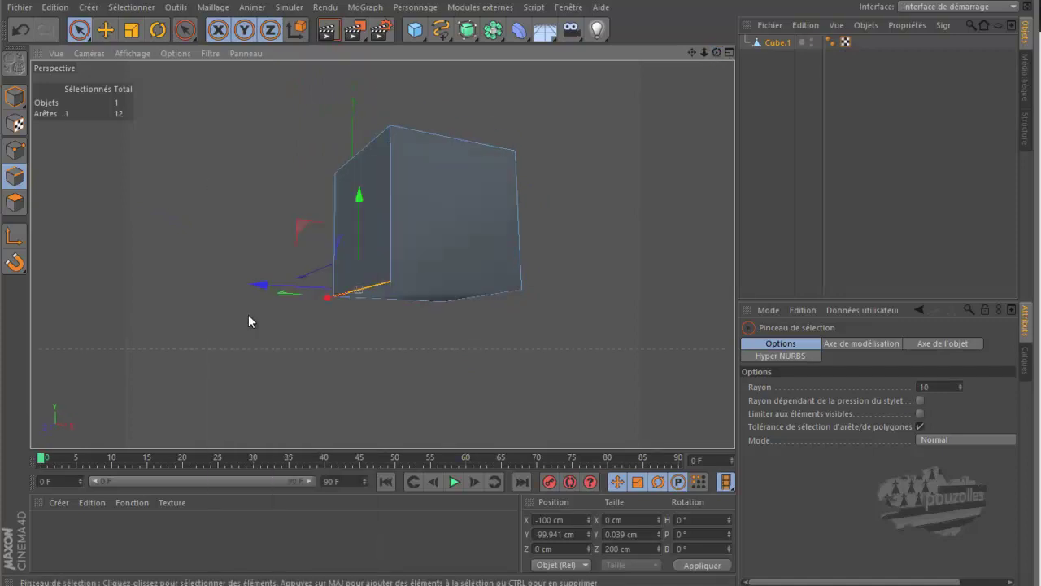
pyautogui.moveTo(717, 52); pyautogui.dragTo(367, 50)
pyautogui.click(21, 30)
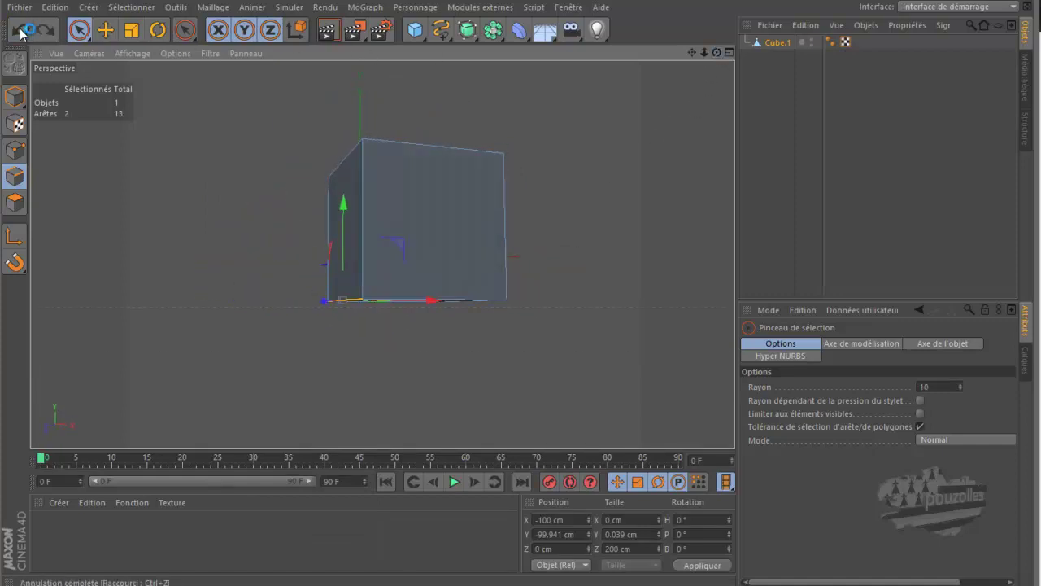
# - Check the point at one end of the doubled lower edge in point mode and return to edge mode
pyautogui.moveTo(716, 53); pyautogui.dragTo(528, 289)
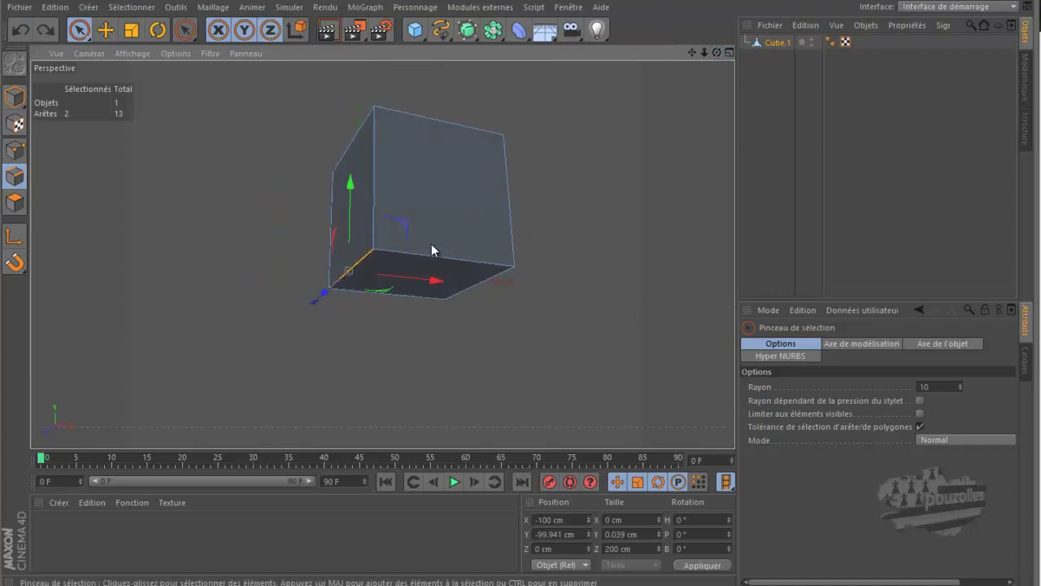
pyautogui.click(15, 150)
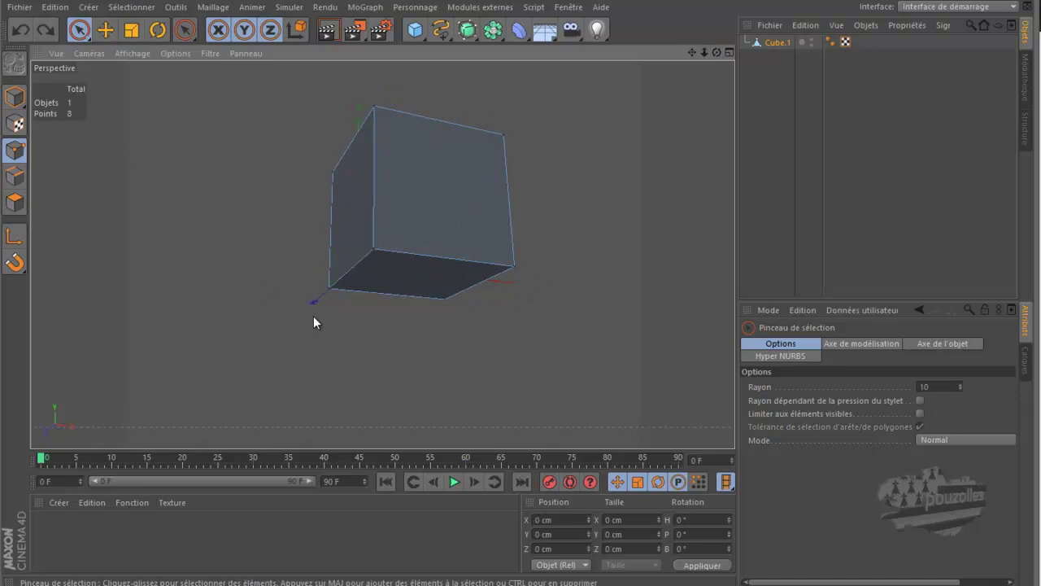
pyautogui.click(373, 249)
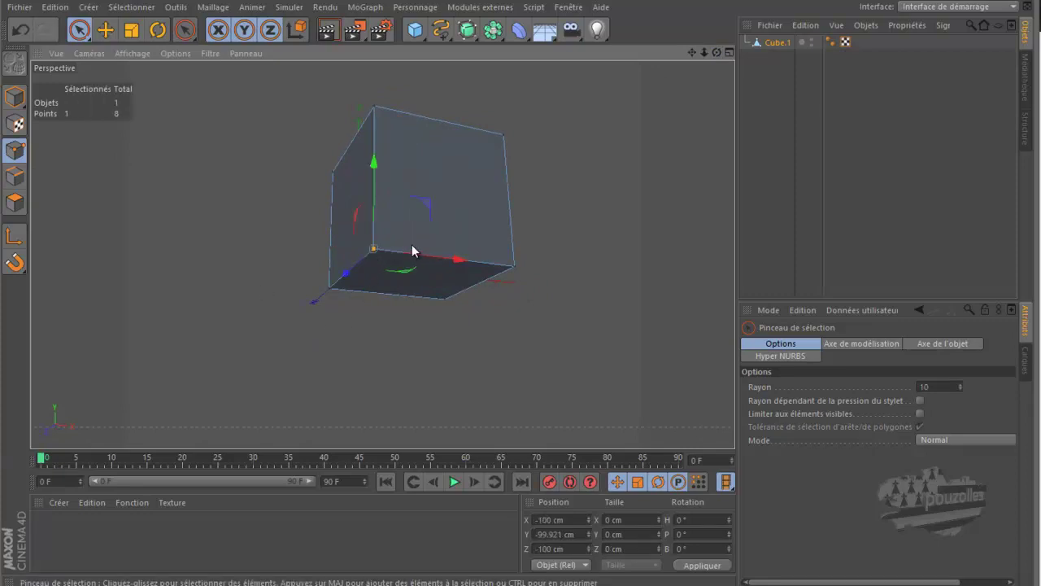
pyautogui.click(14, 175)
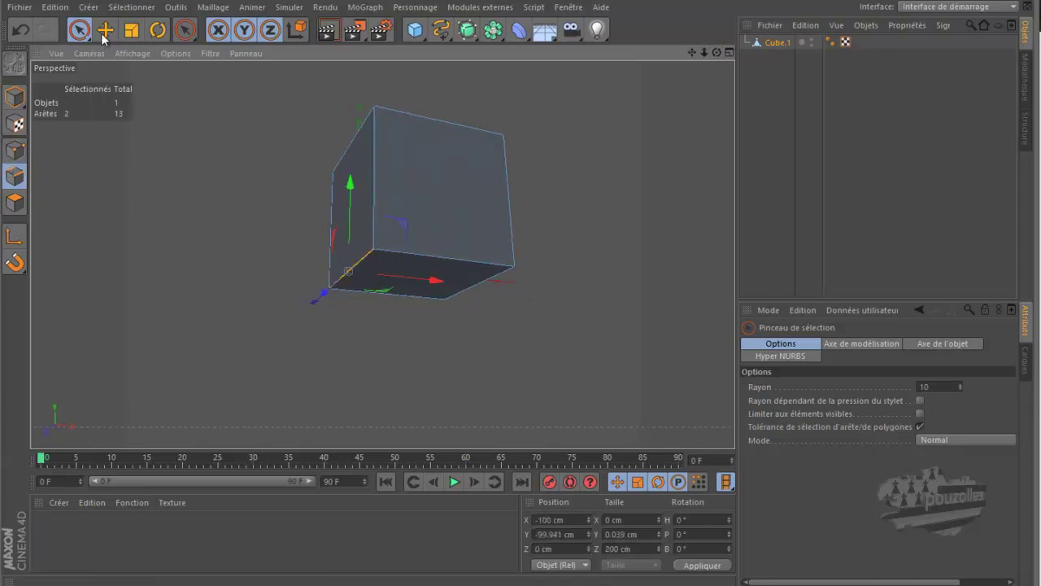
# - Select a single lower front edge with the Move tool and move it outward and up to about X -126.8 cm, Y -76.5 cm
pyautogui.click(105, 29)
pyautogui.click(349, 273)
pyautogui.click(356, 275)
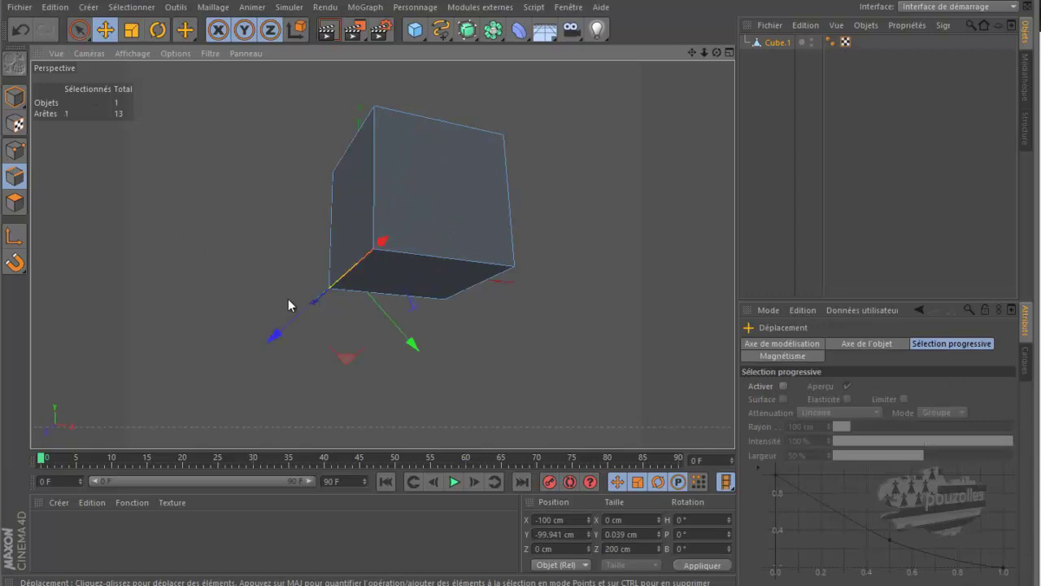
pyautogui.moveTo(279, 332); pyautogui.dragTo(257, 292)
pyautogui.moveTo(354, 346); pyautogui.dragTo(295, 323)
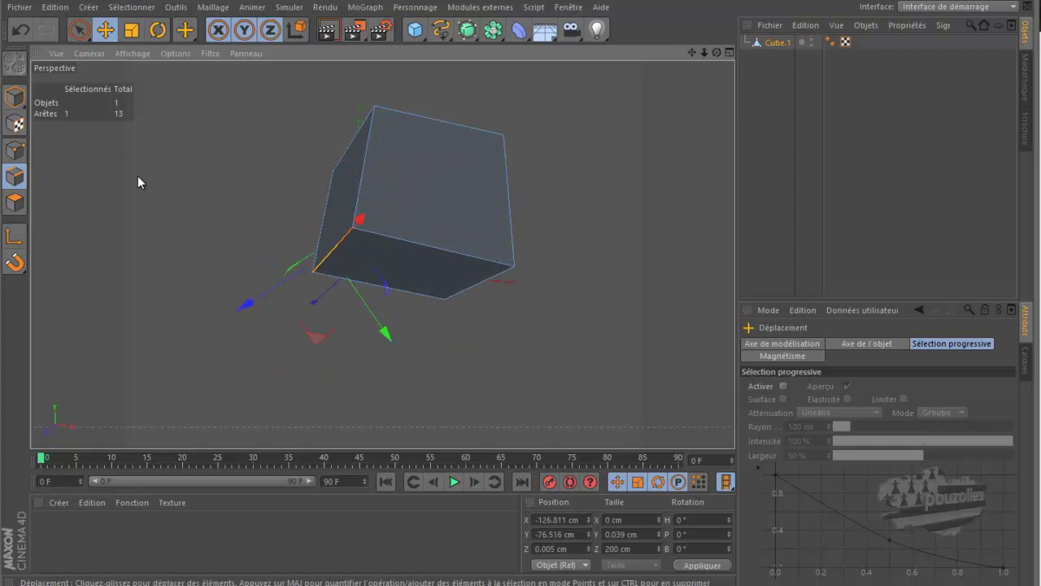
# - Recheck the moved lower edge with the Live Selection tool, then clear the edge selection with the Move tool active
pyautogui.press('9')
pyautogui.click(354, 250)
pyautogui.click(339, 239)
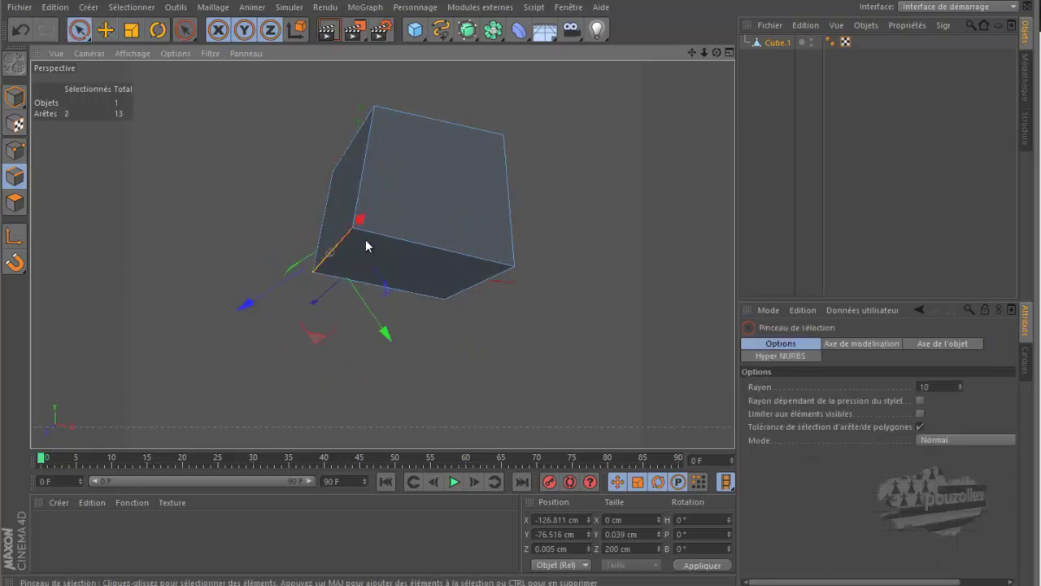
pyautogui.moveTo(716, 48); pyautogui.dragTo(528, 278)
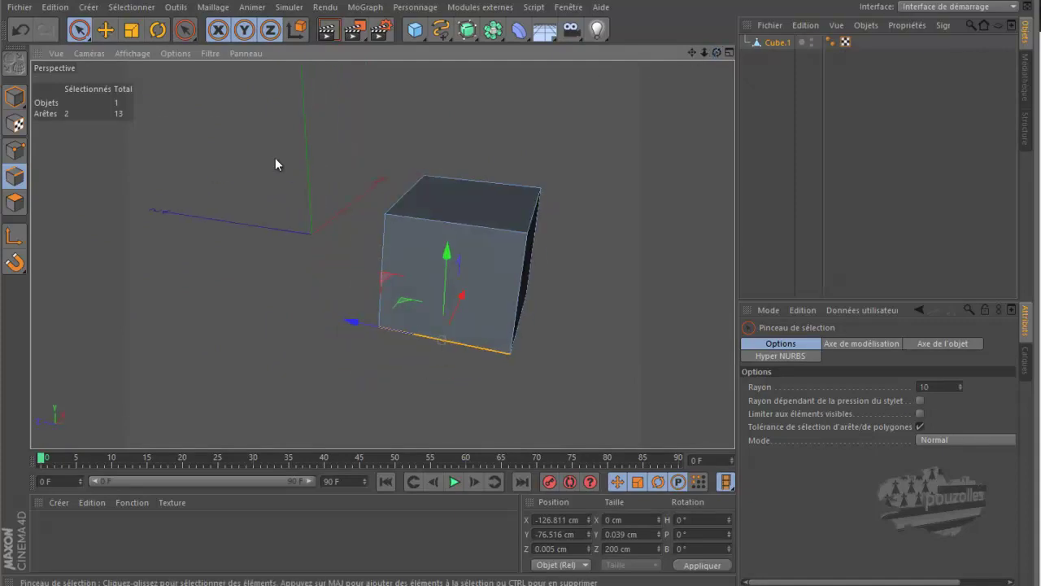
pyautogui.click(105, 29)
pyautogui.click(254, 325)
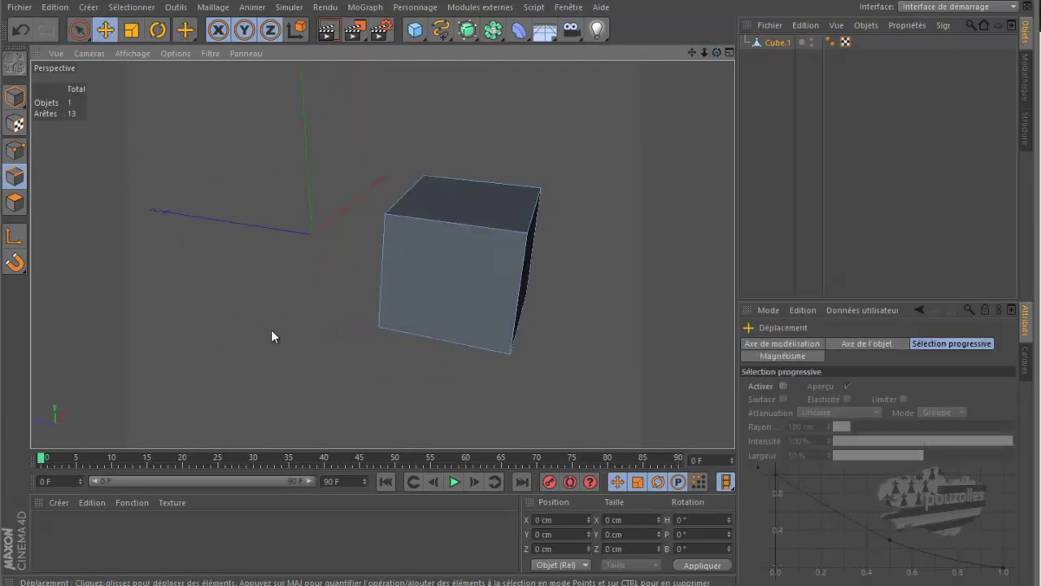
# - Select the cube's lower front edge with the Move tool and examine it up close from another side
pyautogui.click(425, 345)
pyautogui.moveTo(716, 52); pyautogui.dragTo(510, 179)
pyautogui.moveTo(282, 366); pyautogui.dragTo(288, 395)
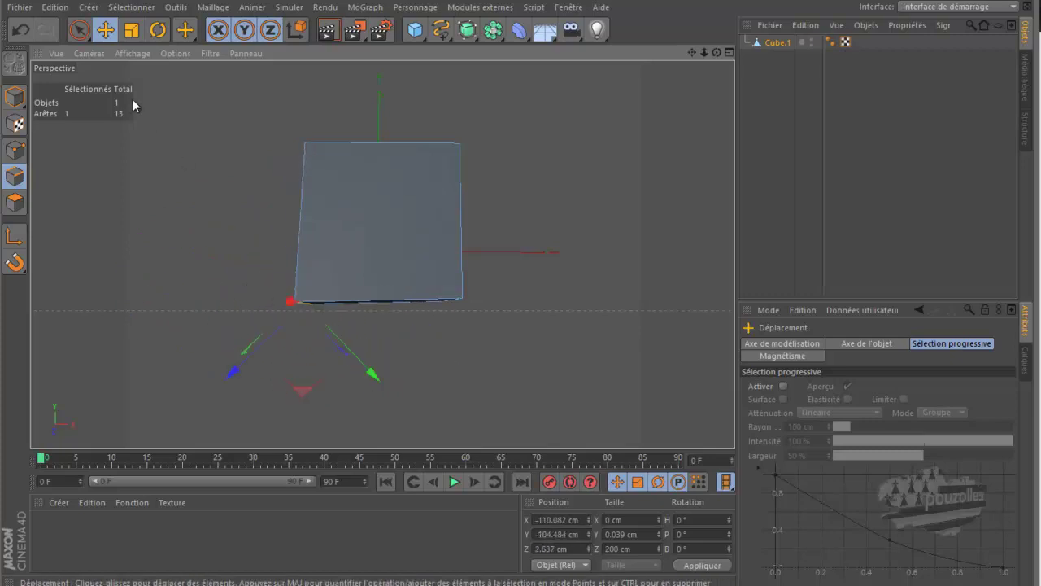
# - Select both superimposed lower edges with the Live Selection tool, try dissolving them, and undo it
pyautogui.click(78, 31)
pyautogui.moveTo(716, 52)
pyautogui.mouseDown()
pyautogui.moveTo(516, 273)
pyautogui.moveTo(519, 284)
pyautogui.mouseUp()
pyautogui.click(241, 261)
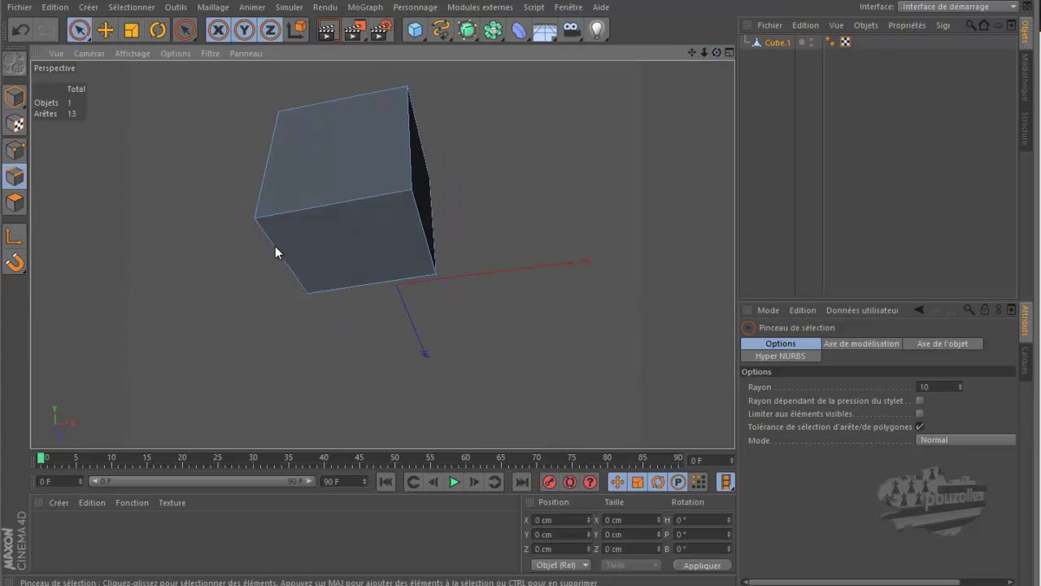
pyautogui.click(277, 251)
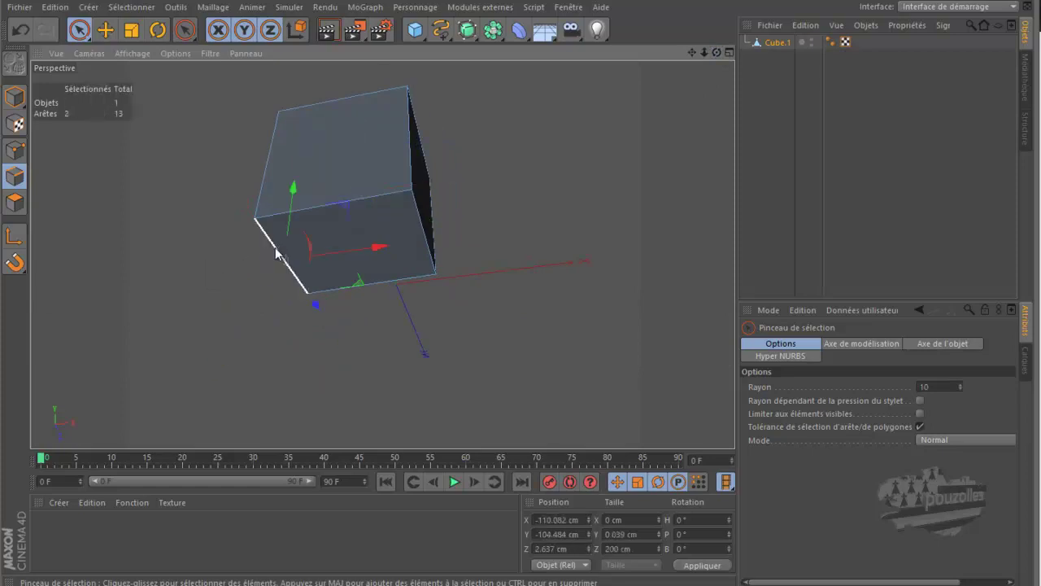
pyautogui.rightClick(232, 290)
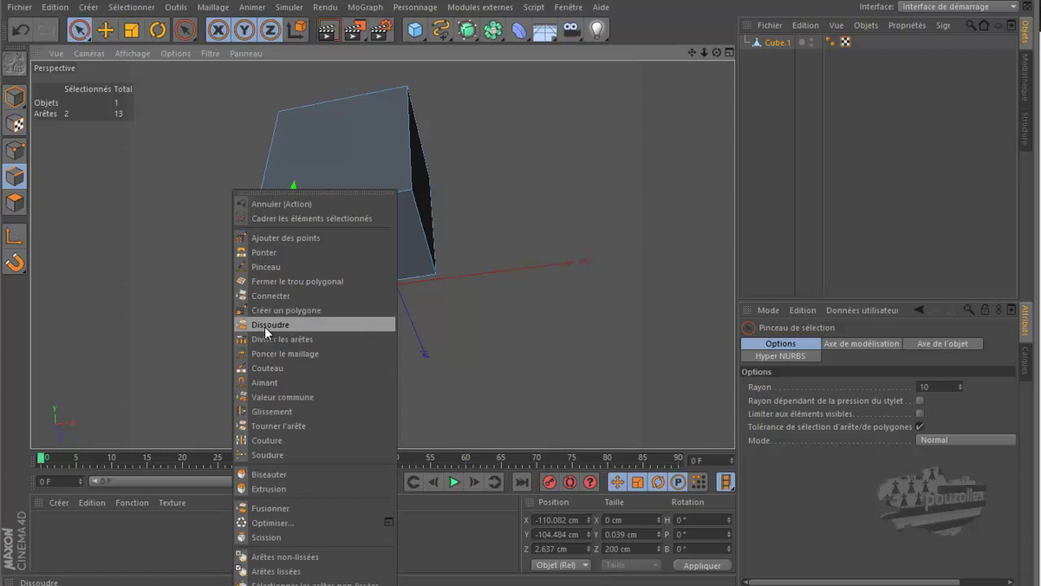
pyautogui.click(264, 326)
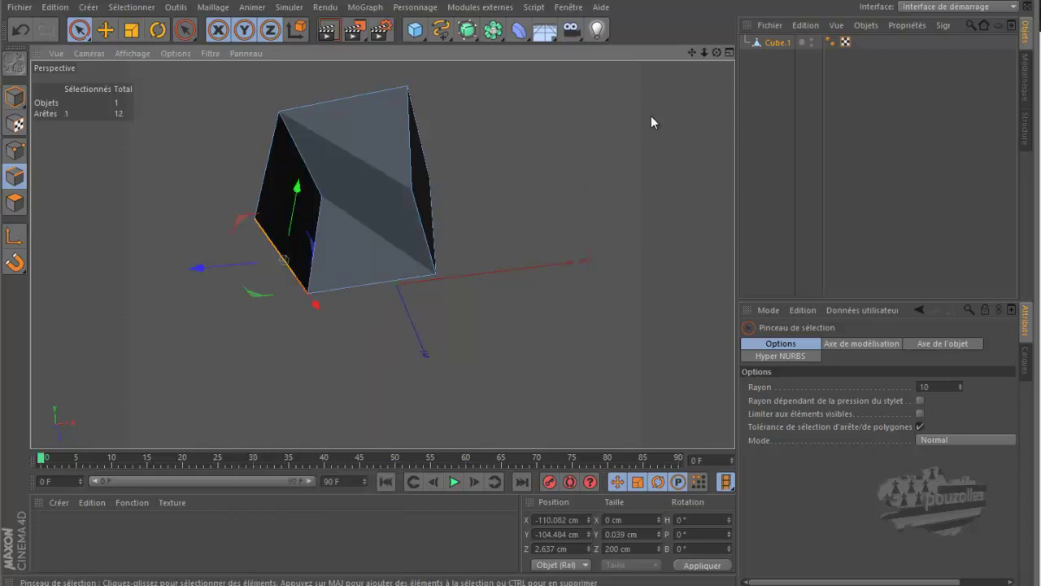
pyautogui.moveTo(717, 52); pyautogui.dragTo(523, 279)
pyautogui.click(22, 31)
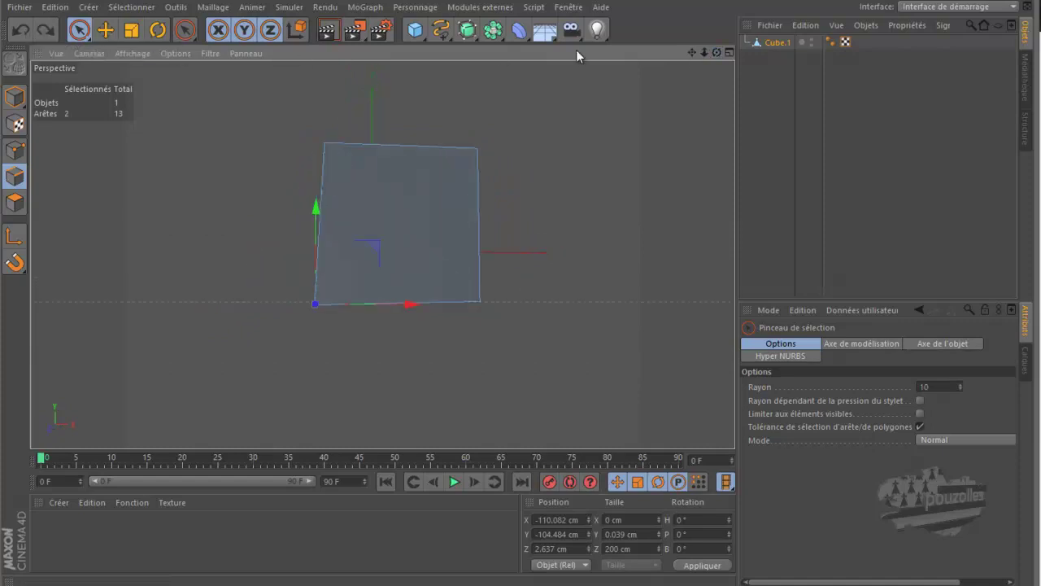
# - Try deleting the two superimposed lower edges, examine the cube from another angle, and undo the deletion
pyautogui.moveTo(717, 52); pyautogui.dragTo(654, 128)
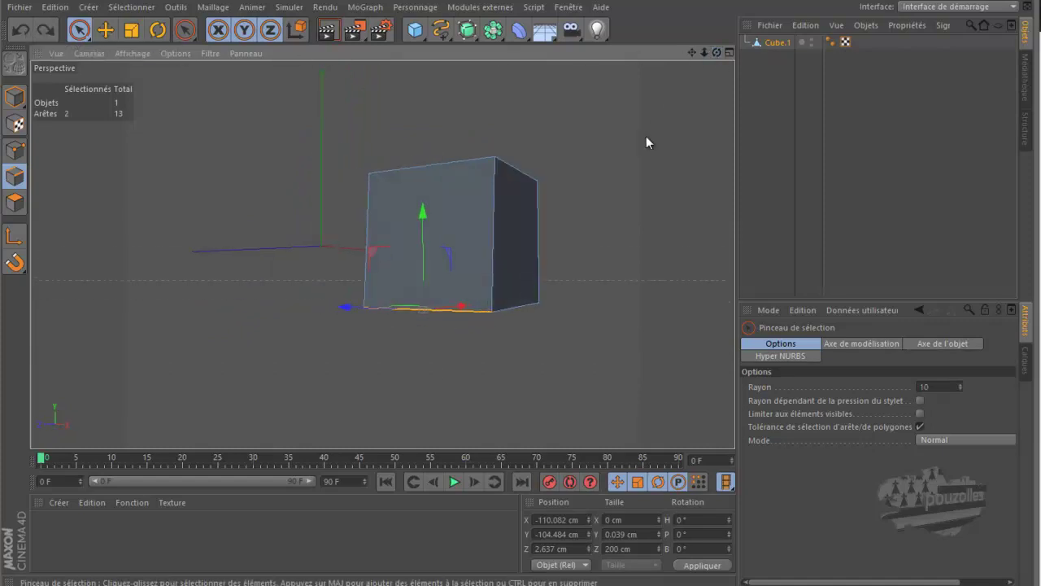
pyautogui.hotkey('ctrl', 'z')
pyautogui.moveTo(719, 51); pyautogui.dragTo(518, 288)
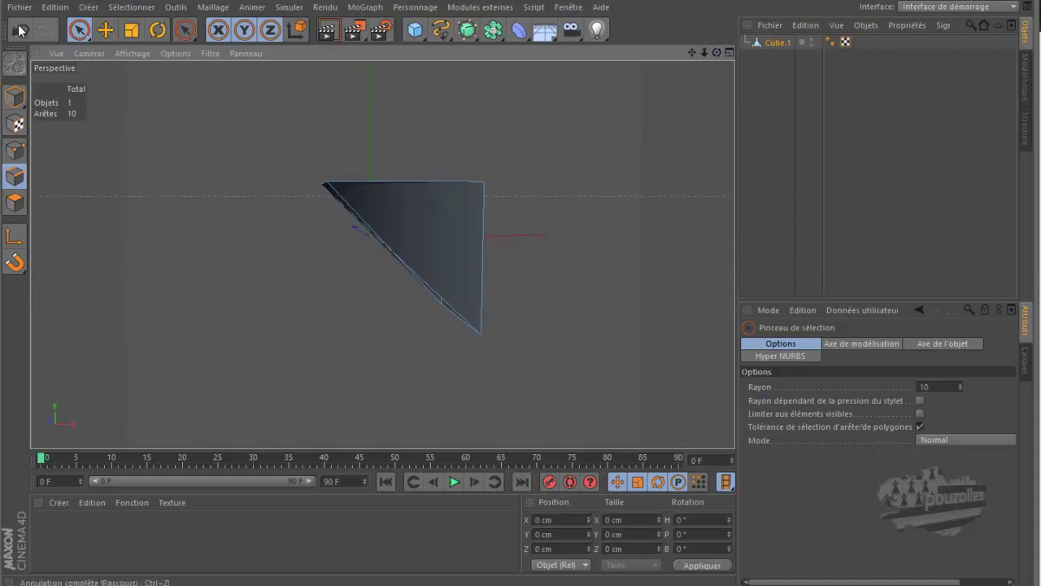
pyautogui.hotkey('ctrl', 'y')
pyautogui.moveTo(717, 53); pyautogui.dragTo(524, 280)
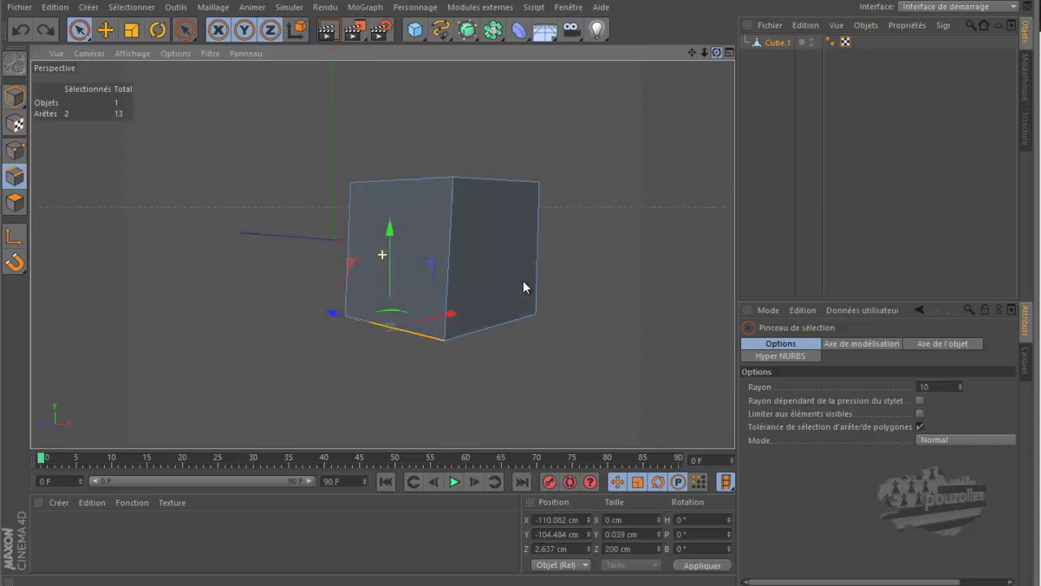
# - In polygon mode with the Move tool, try deleting a side face's overlapping polygons, and undo it
pyautogui.click(15, 202)
pyautogui.press('e')
pyautogui.click(350, 263)
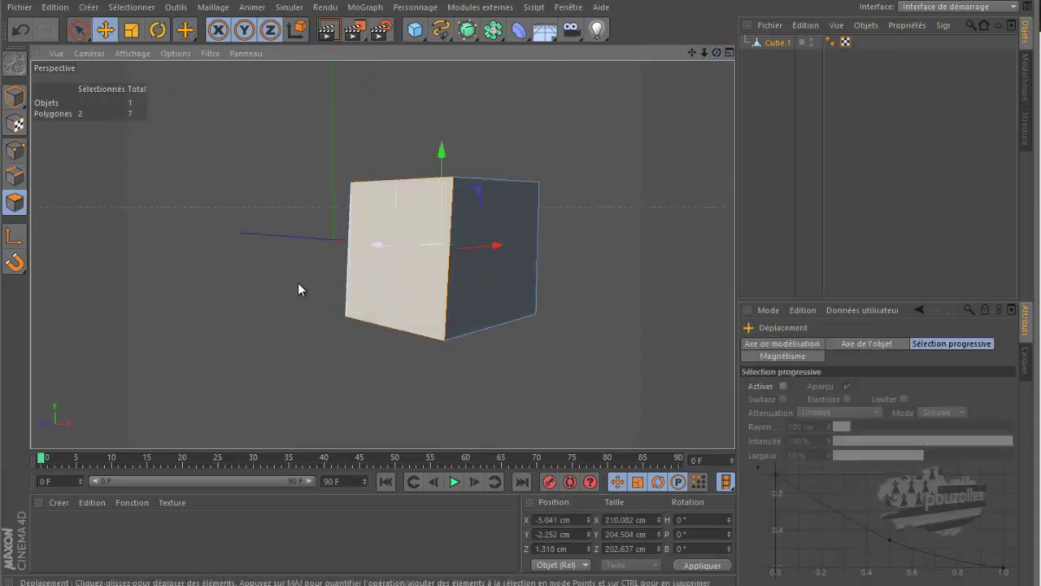
pyautogui.click(566, 375)
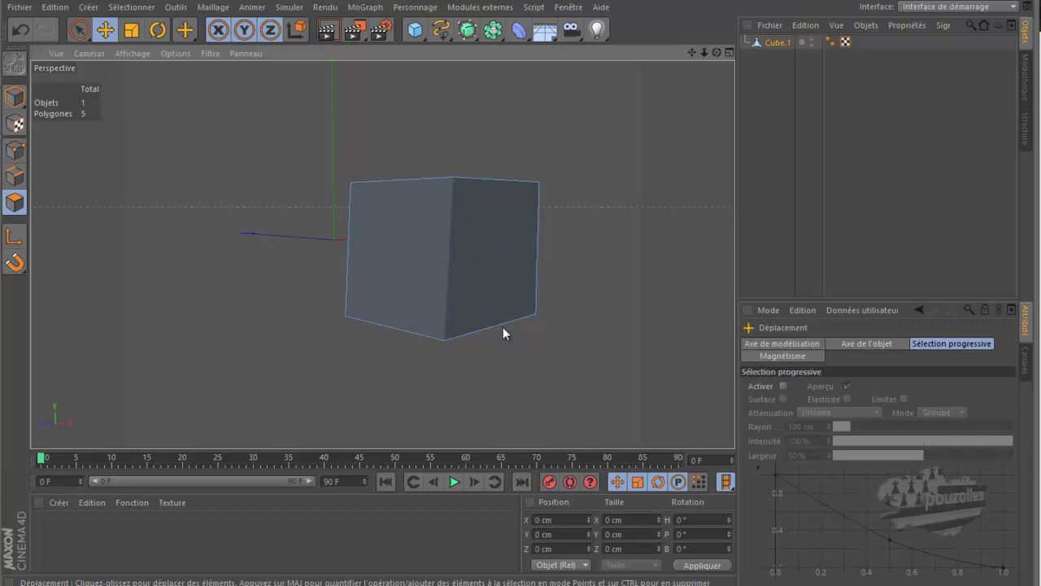
pyautogui.click(413, 271)
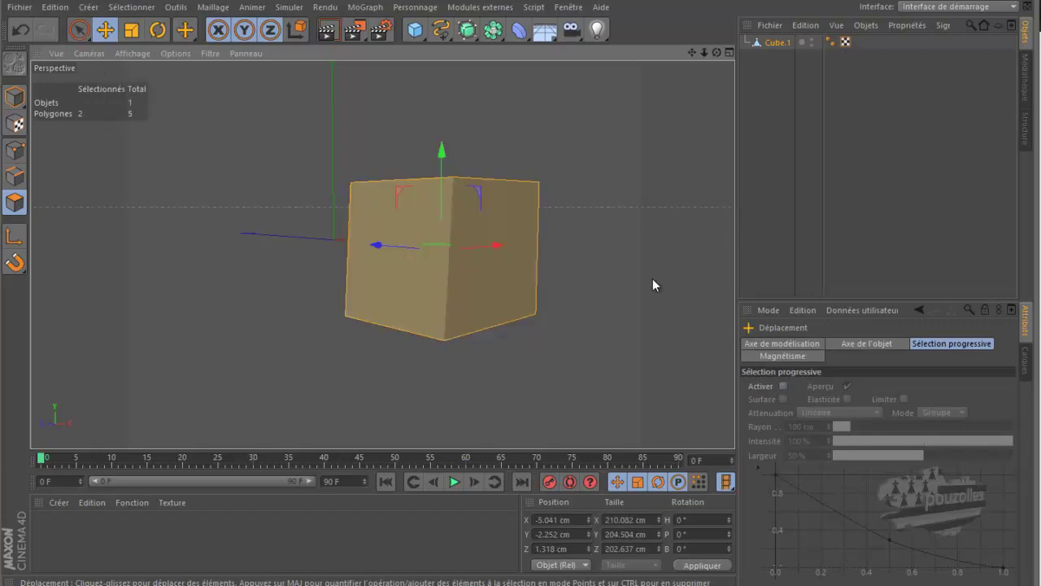
pyautogui.click(18, 31)
pyautogui.hotkey('ctrl', 'y')
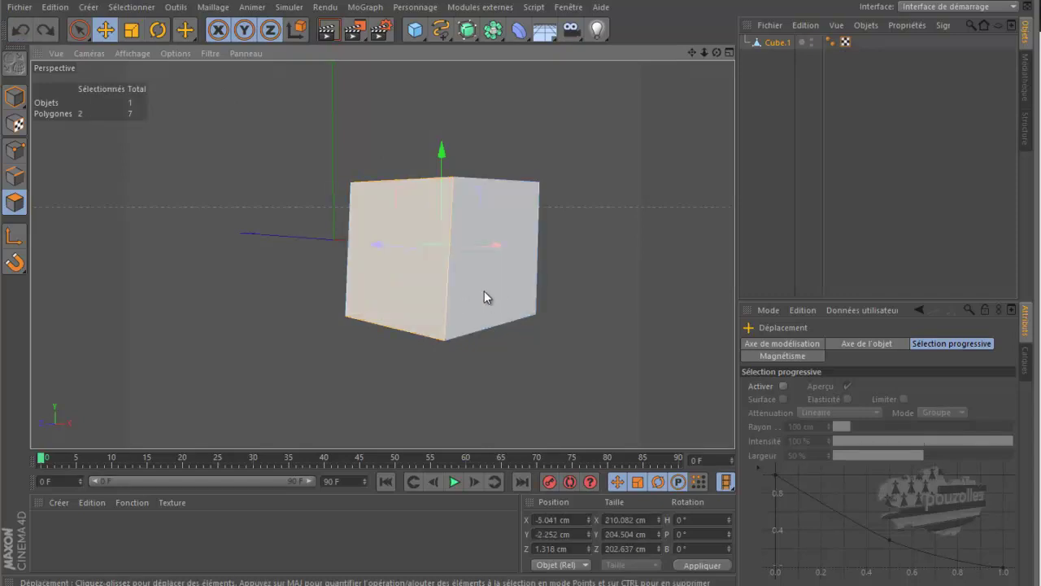
# - Delete the cube's side face in polygon mode so that this side is open
pyautogui.click(484, 297)
pyautogui.press('Delete')
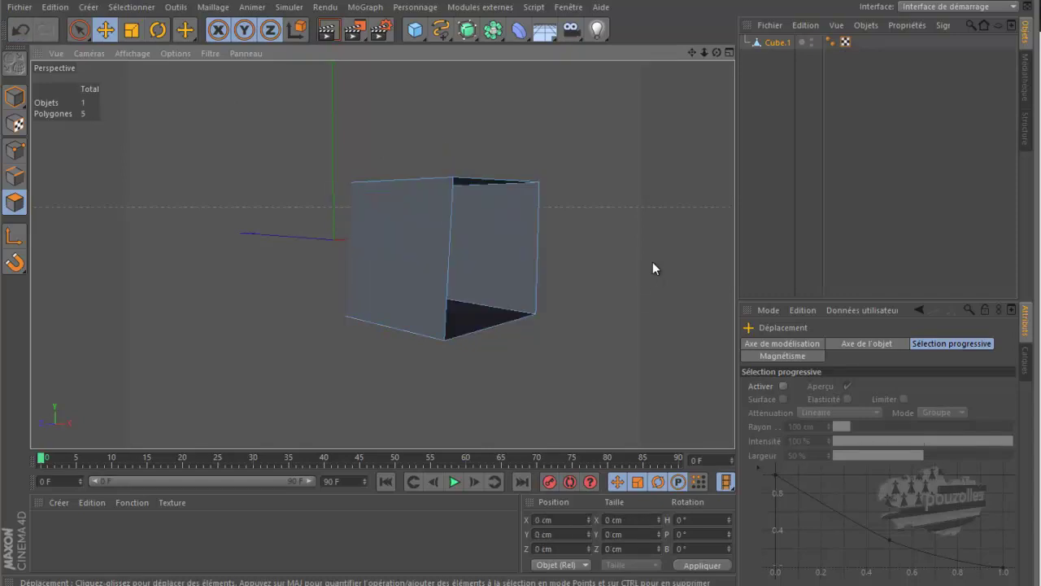
pyautogui.moveTo(517, 283)
pyautogui.keyDown('alt'); pyautogui.mouseDown()
pyautogui.moveTo(515, 260)
pyautogui.moveTo(517, 279)
pyautogui.mouseUp(); pyautogui.keyUp('alt')
# - Try bridging the upper and lower edges of the open side in edge mode, and undo it
pyautogui.rightClick(172, 184)
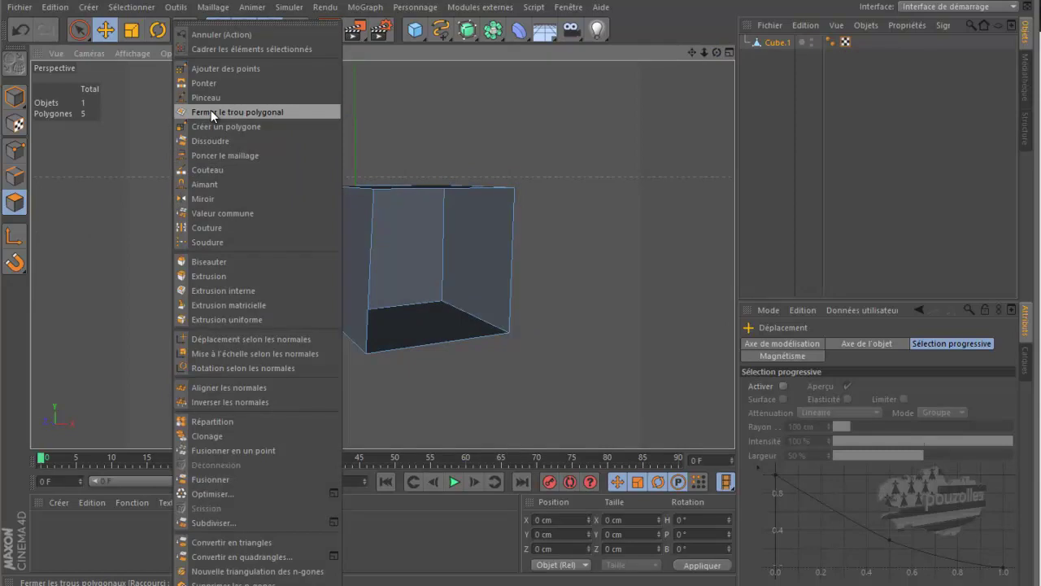
pyautogui.click(211, 84)
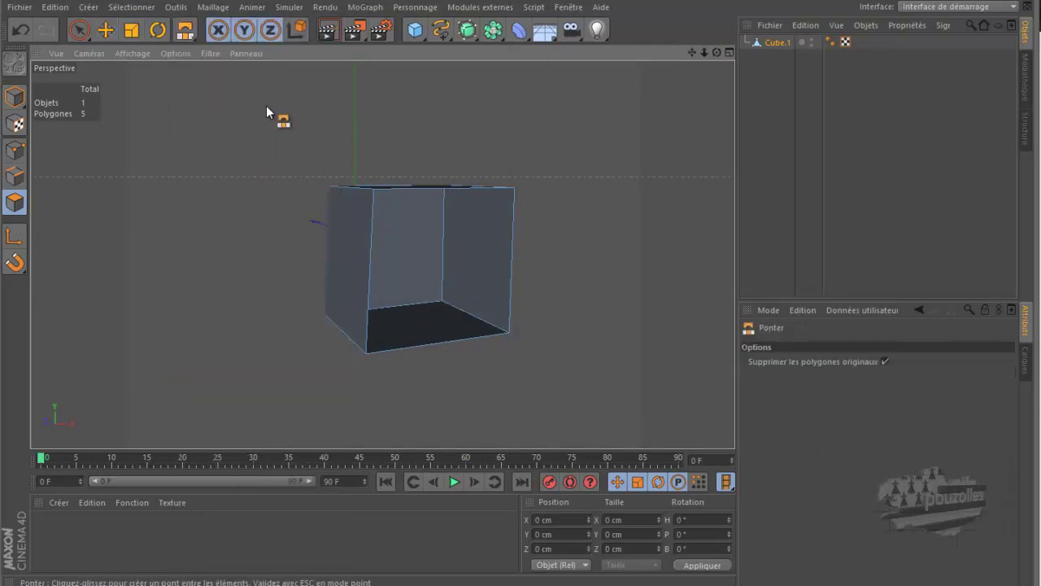
pyautogui.click(14, 175)
pyautogui.moveTo(431, 190); pyautogui.dragTo(448, 339)
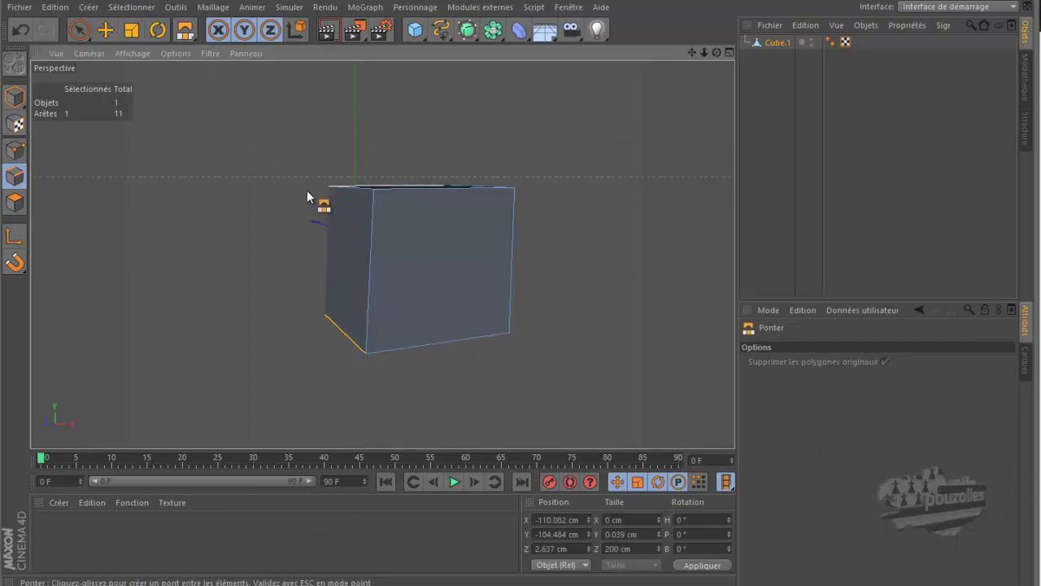
pyautogui.click(19, 32)
# - Fill the cube's open side with the Close Polygon Hole tool
pyautogui.rightClick(211, 136)
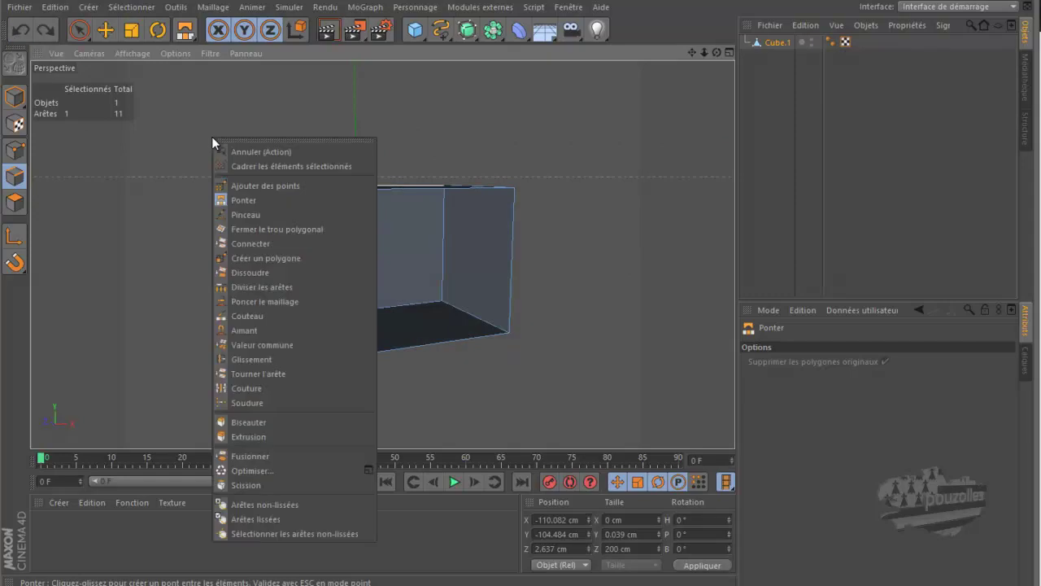
pyautogui.click(250, 228)
pyautogui.click(388, 265)
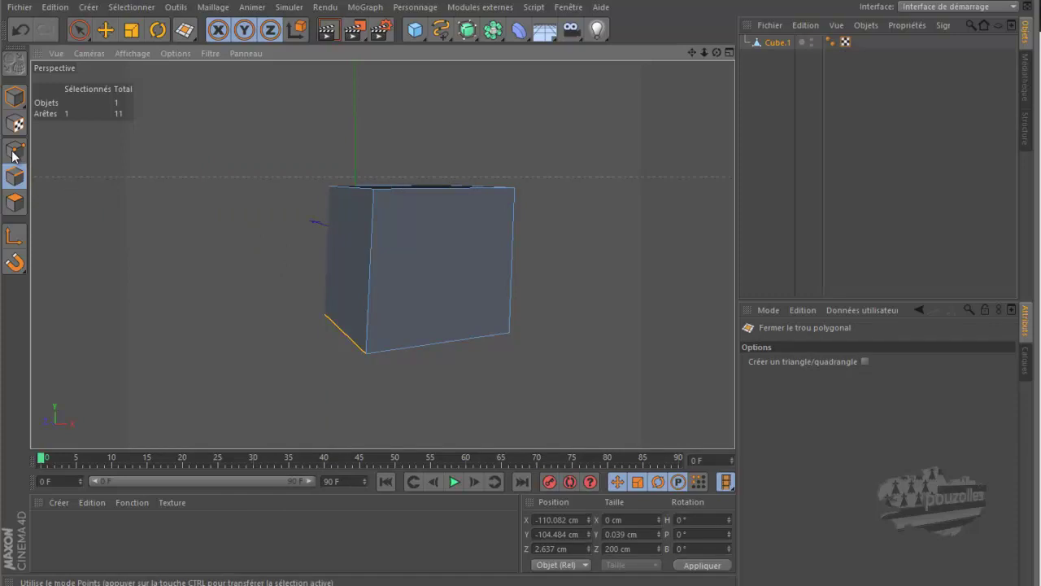
# - Check the cube's lower and vertical edges for duplicates with the Live Selection tool, then clear the selection
pyautogui.click(79, 30)
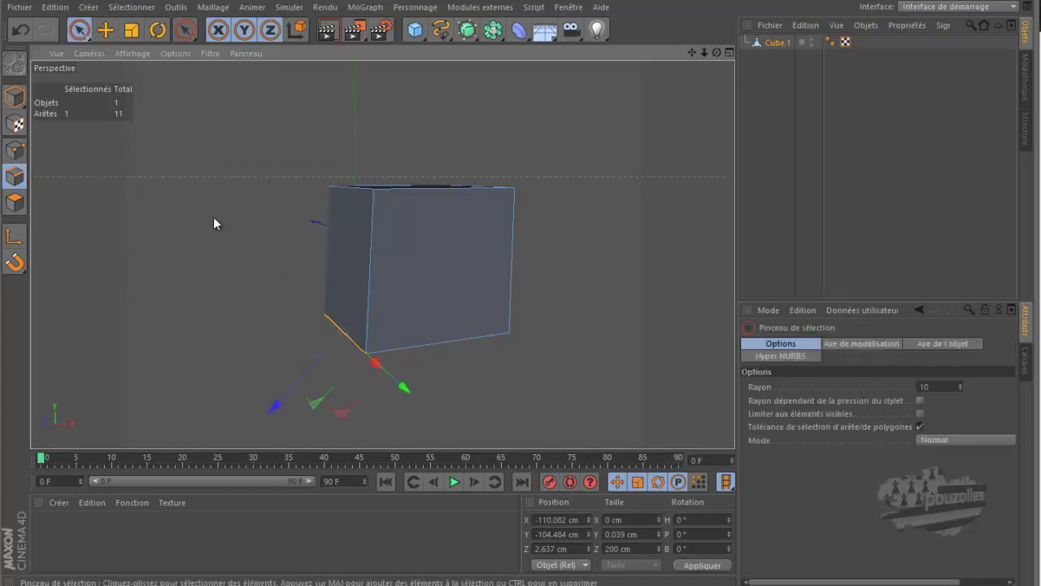
pyautogui.click(625, 119)
pyautogui.moveTo(712, 53); pyautogui.dragTo(527, 284)
pyautogui.click(429, 354)
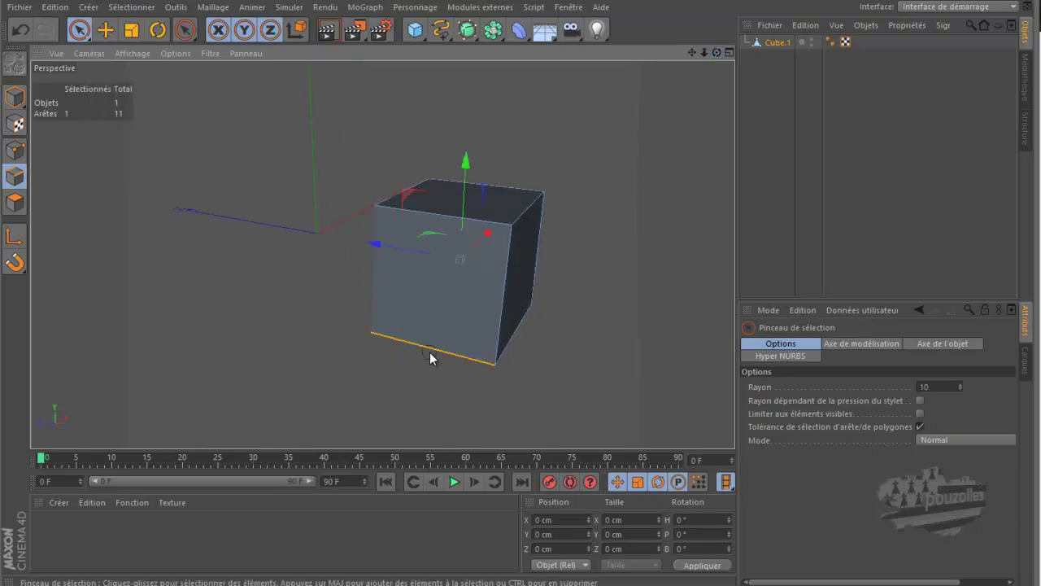
pyautogui.keyDown('shift'); pyautogui.click(503, 299); pyautogui.keyUp('shift')
pyautogui.moveTo(716, 53); pyautogui.dragTo(526, 157)
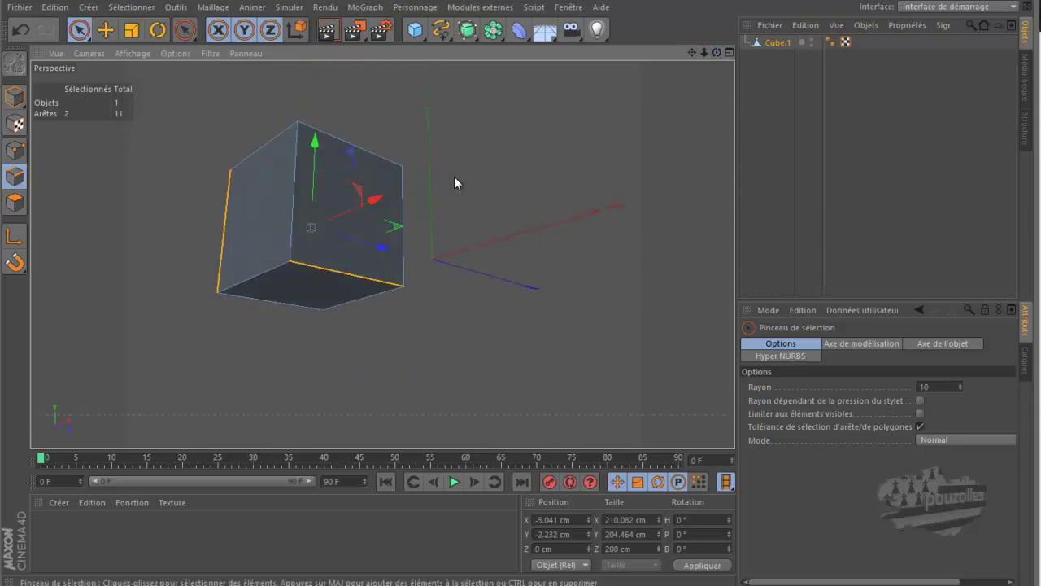
pyautogui.moveTo(716, 53); pyautogui.dragTo(431, 178)
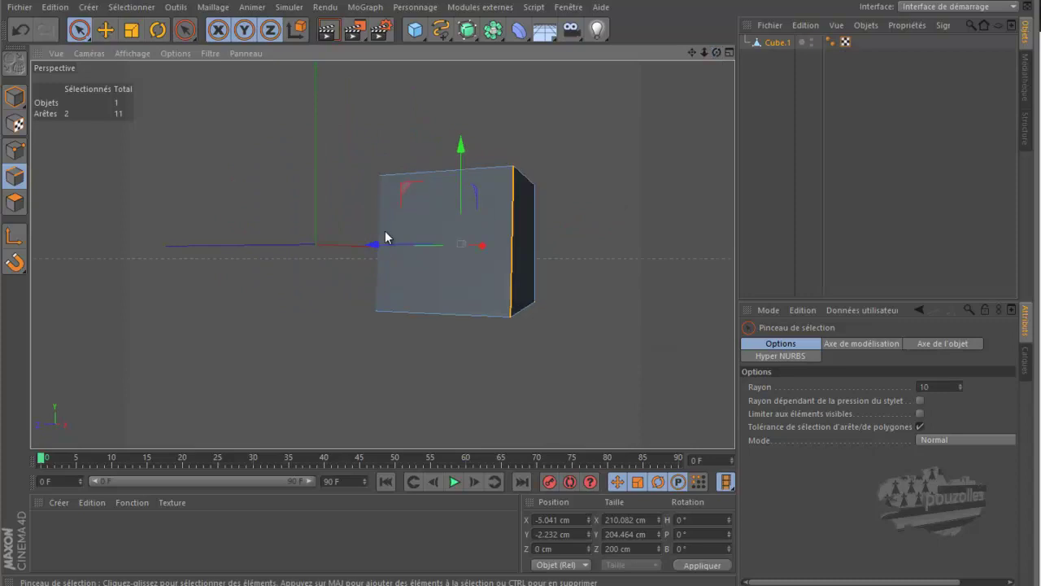
pyautogui.click(608, 164)
pyautogui.moveTo(717, 53); pyautogui.dragTo(420, 148)
# - Cut along the cube's front vertical edge from top to bottom with the Knife tool in Line mode
pyautogui.rightClick(150, 215)
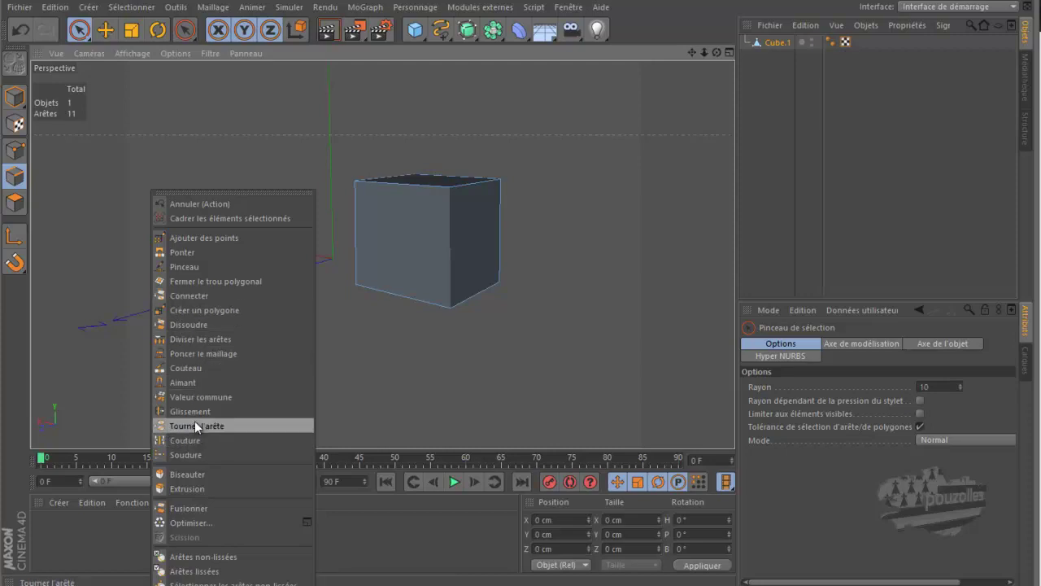
pyautogui.click(182, 368)
pyautogui.moveTo(450, 189); pyautogui.dragTo(448, 299)
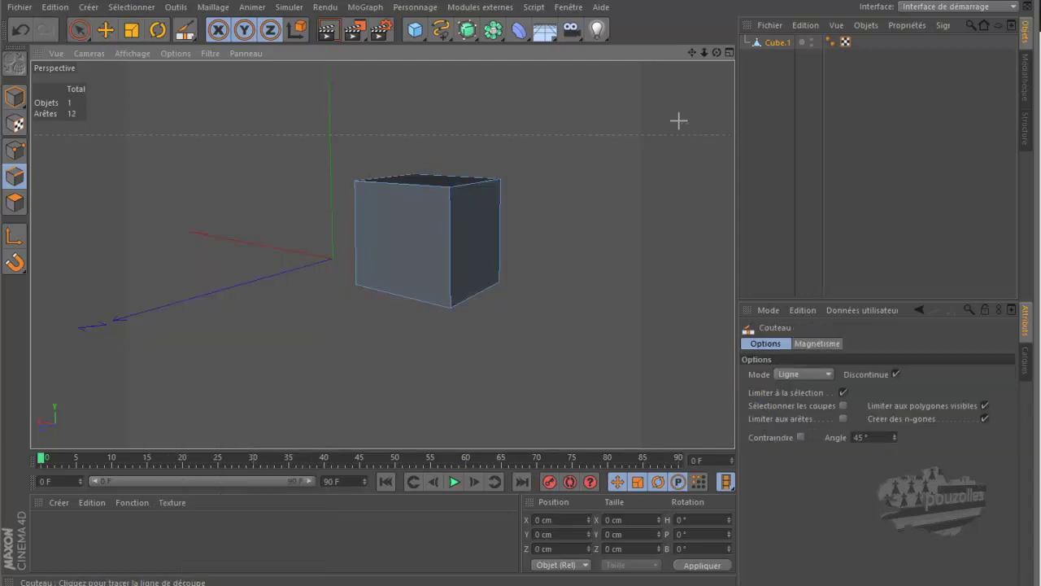
# - Examine the repaired cube from several sides, switching to model mode with the Move tool
pyautogui.moveTo(716, 52); pyautogui.dragTo(514, 283)
pyautogui.keyDown('alt'); pyautogui.moveTo(567, 217); pyautogui.dragTo(544, 232); pyautogui.keyUp('alt')
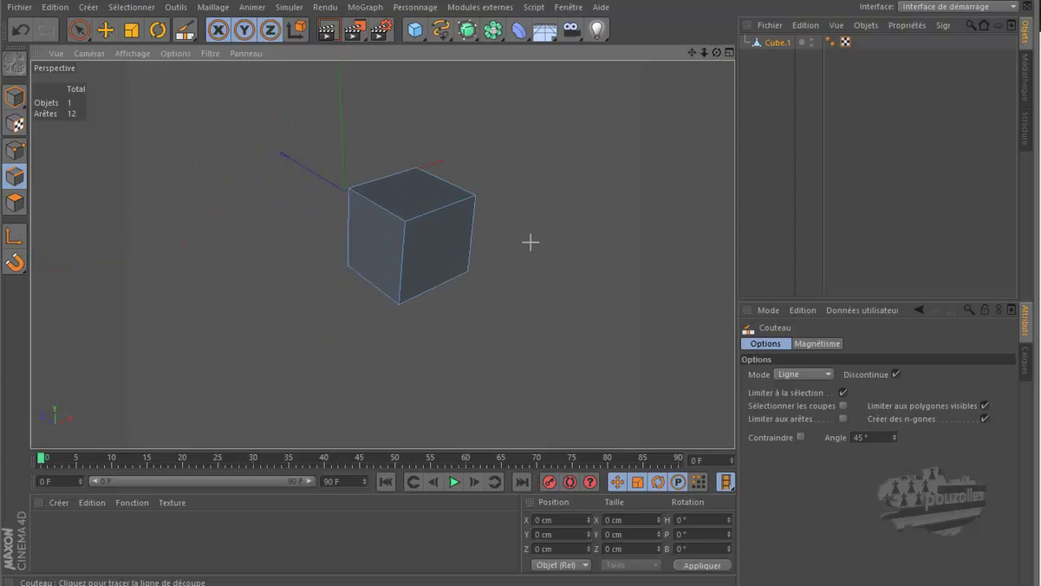
pyautogui.scroll(7, 531, 241)
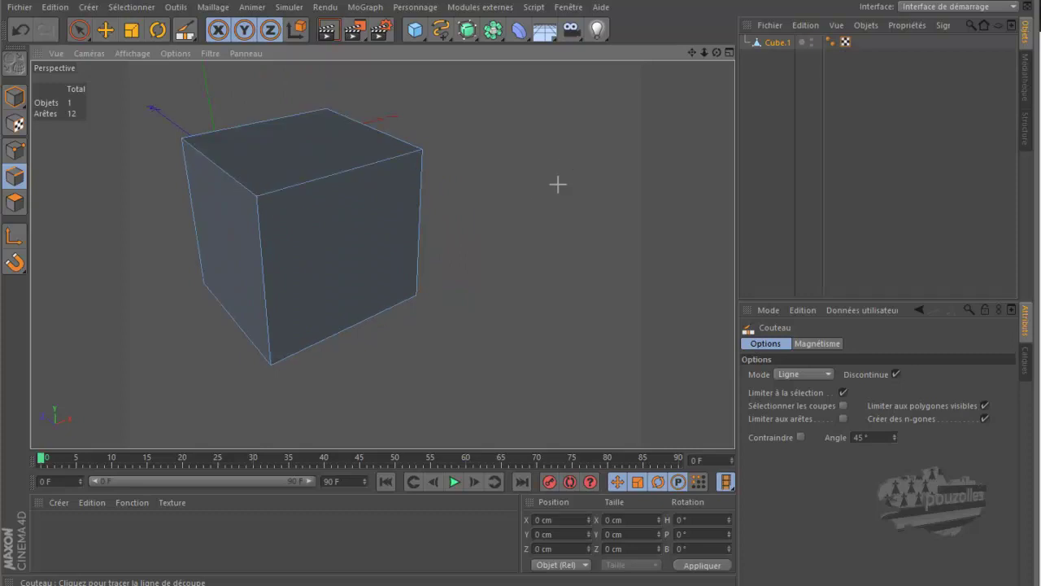
pyautogui.moveTo(691, 53); pyautogui.dragTo(524, 280)
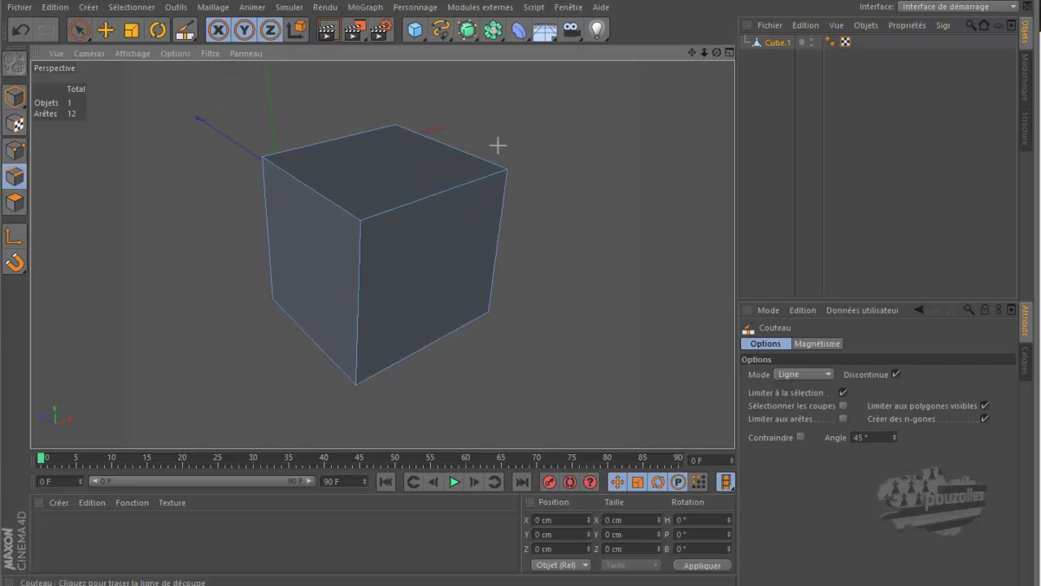
pyautogui.click(16, 97)
pyautogui.click(106, 30)
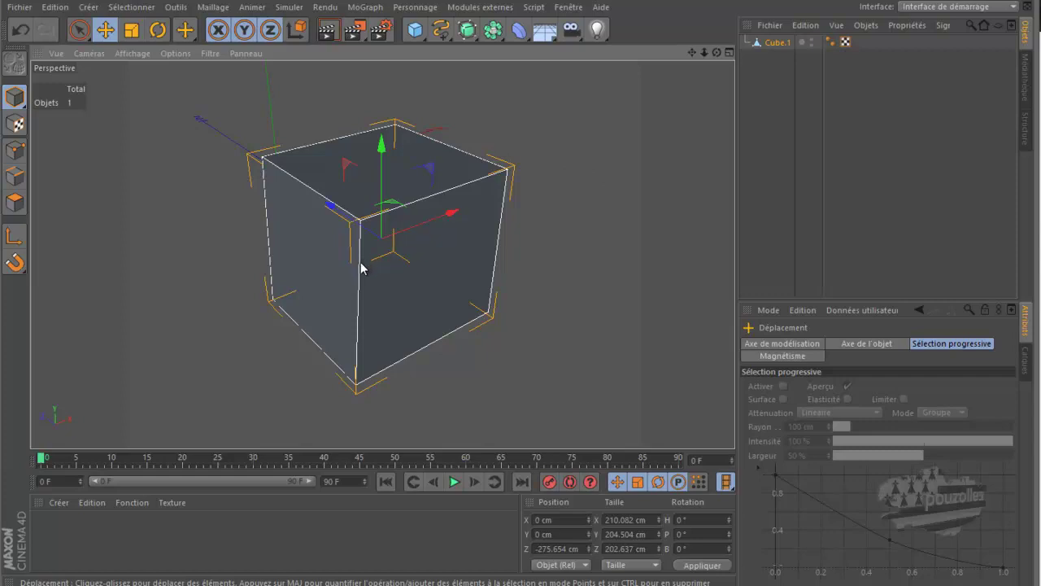
pyautogui.keyDown('alt'); pyautogui.moveTo(522, 282); pyautogui.dragTo(538, 273); pyautogui.keyUp('alt')
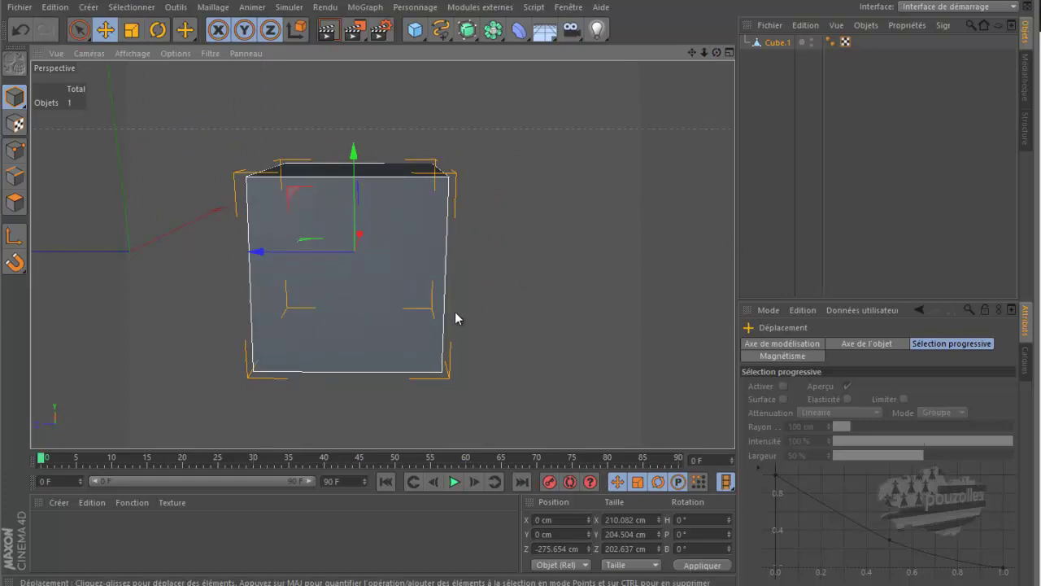
pyautogui.keyDown('alt'); pyautogui.moveTo(521, 287); pyautogui.dragTo(576, 107); pyautogui.keyUp('alt')
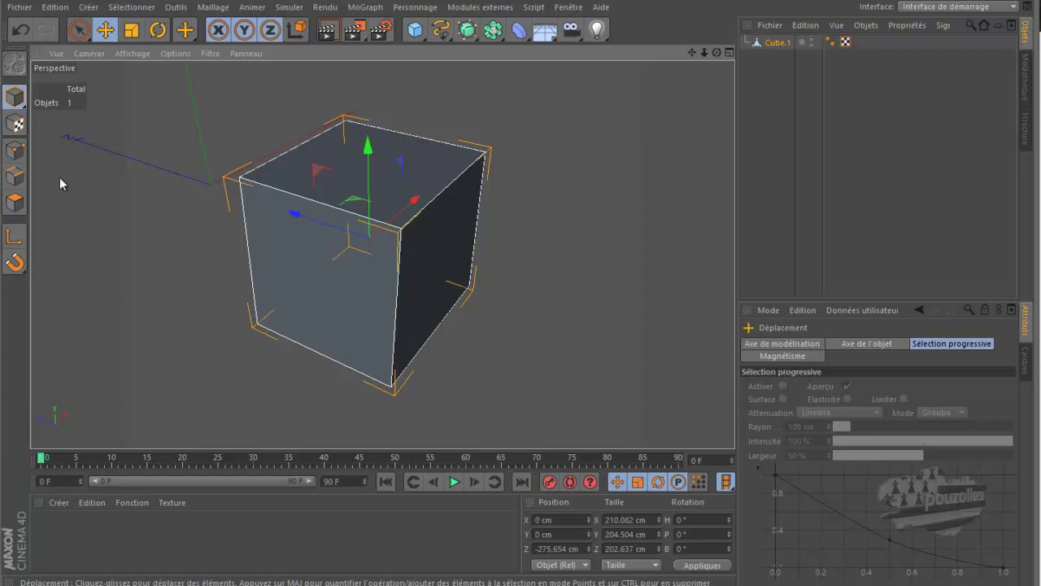
# - In edge mode, select the lower edge of the cube's front face and delete it
pyautogui.click(15, 176)
pyautogui.click(305, 351)
pyautogui.press('Delete')
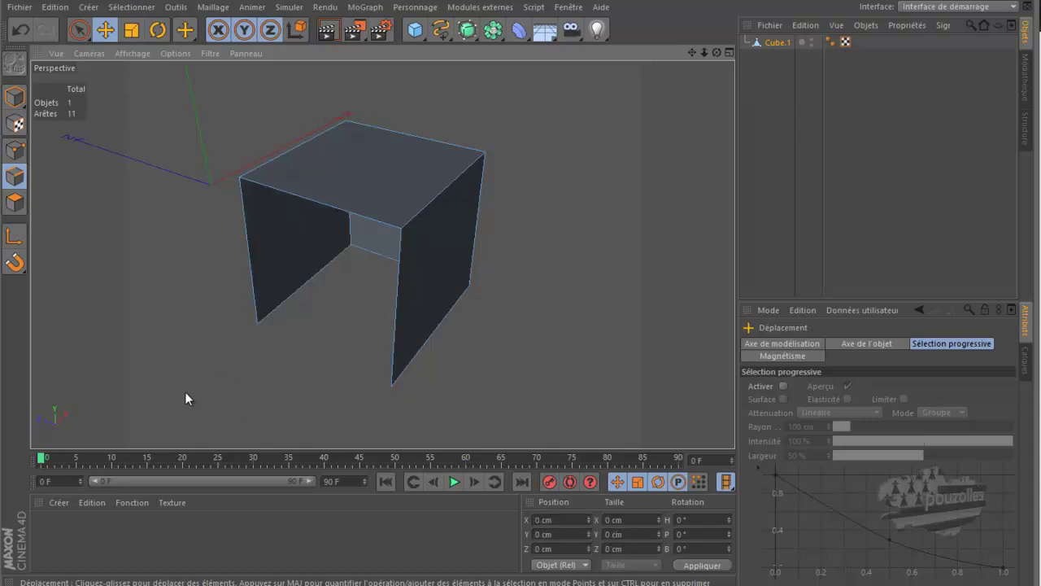
pyautogui.moveTo(718, 52); pyautogui.dragTo(524, 277)
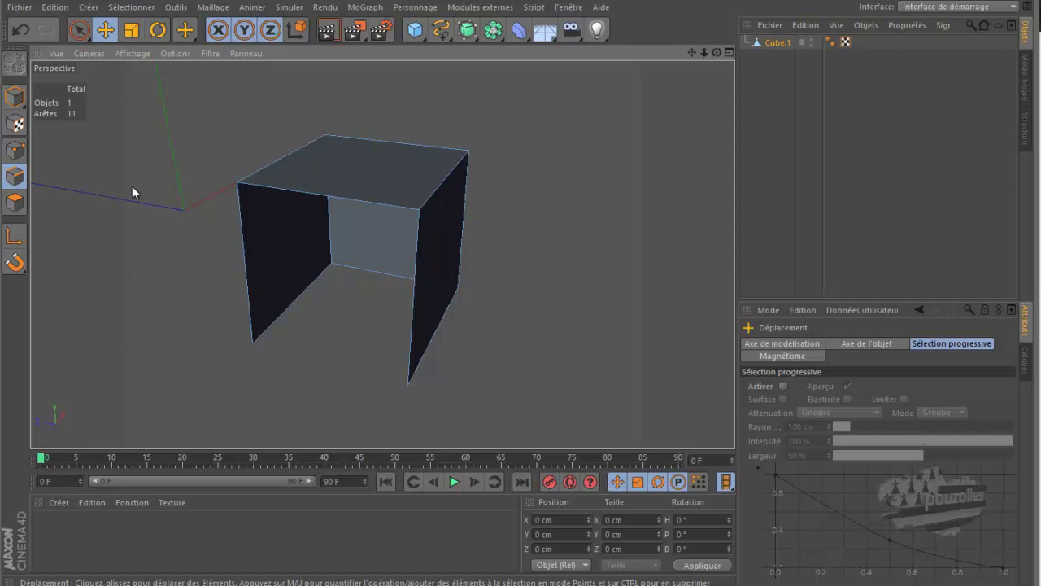
pyautogui.scroll(-3, 585, 205)
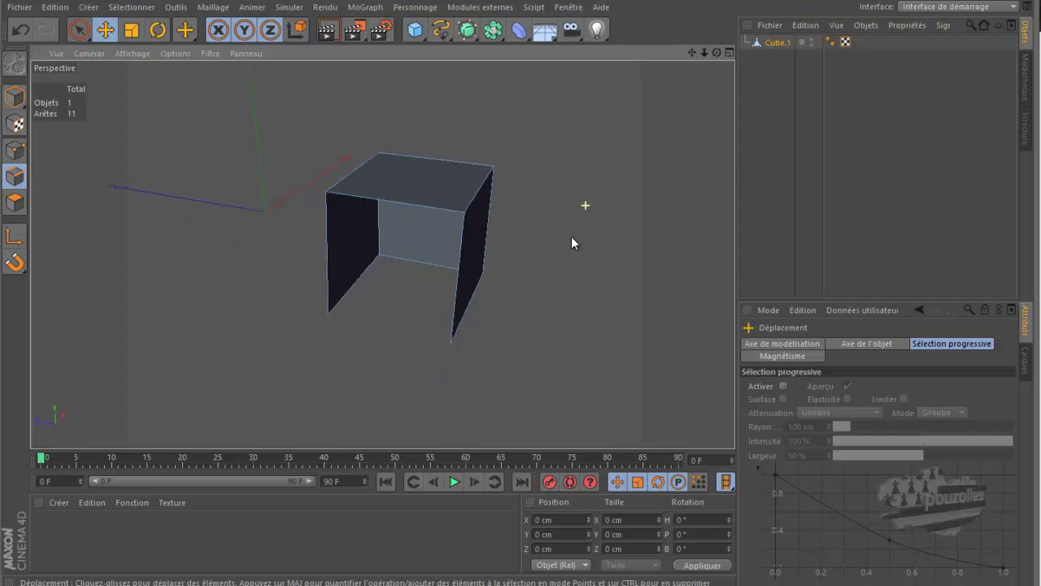